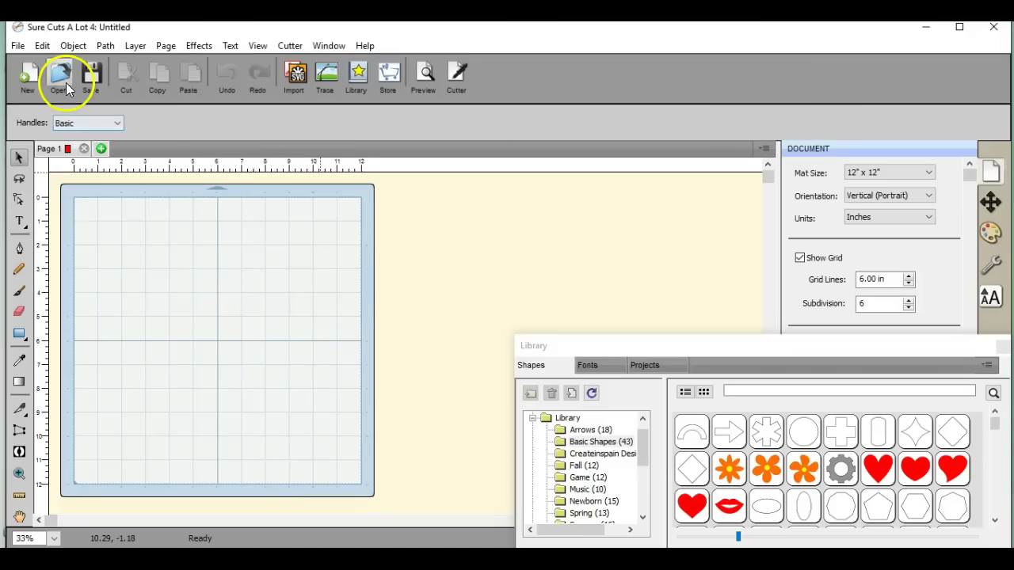
- Delete the LIFE.scut4 project file from the Facebook page files folder
click(61, 78)
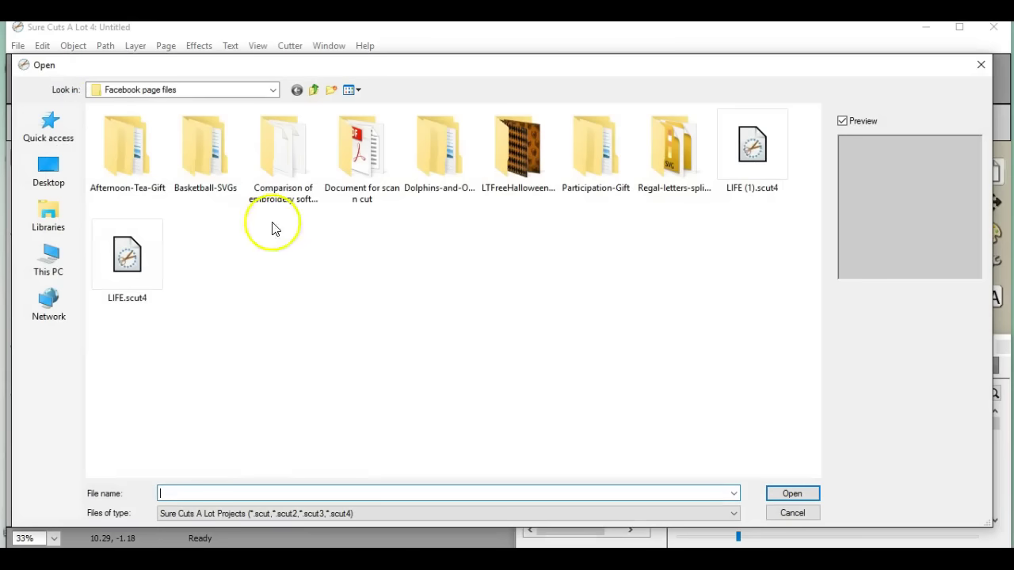
click(152, 270)
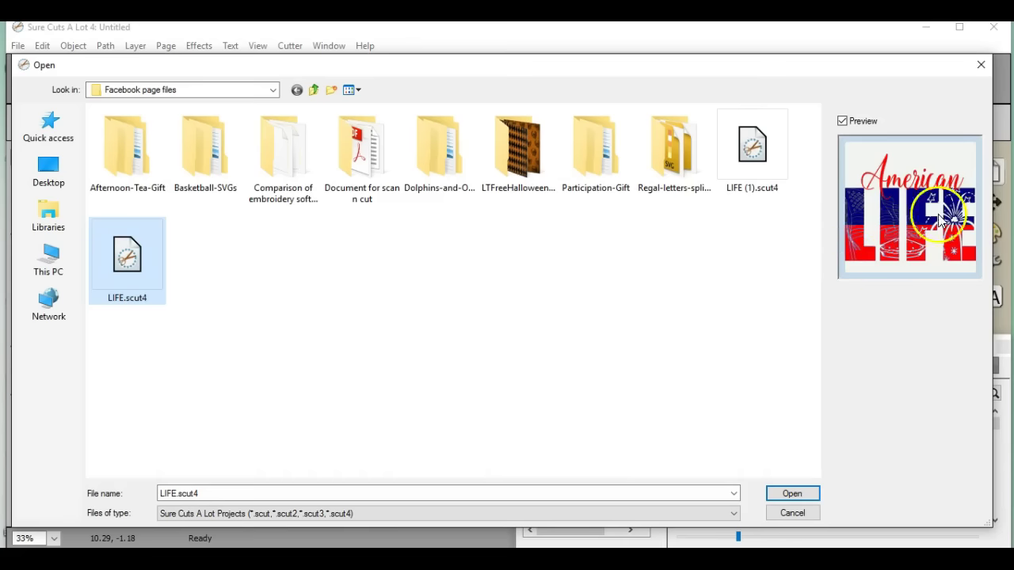
double_click(131, 259)
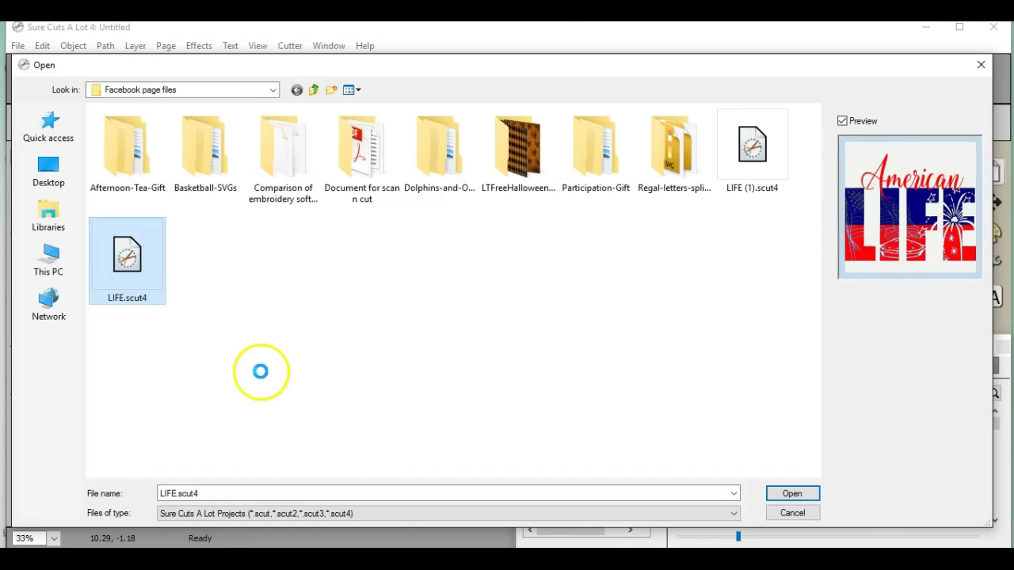
right_click(131, 248)
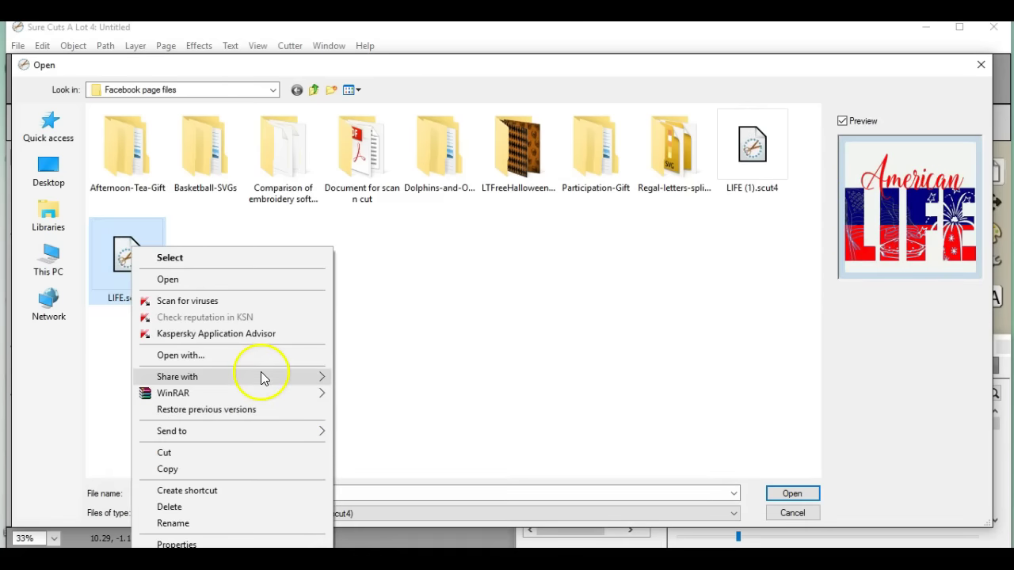
click(251, 507)
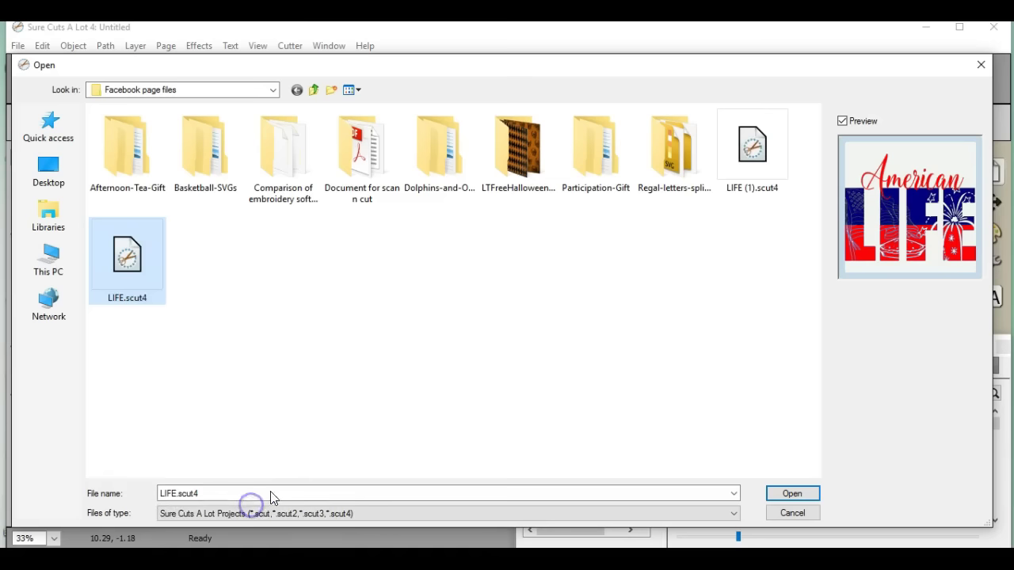
- Delete LIFE (1).scut4 as well and return to the blank mat without opening anything
click(752, 152)
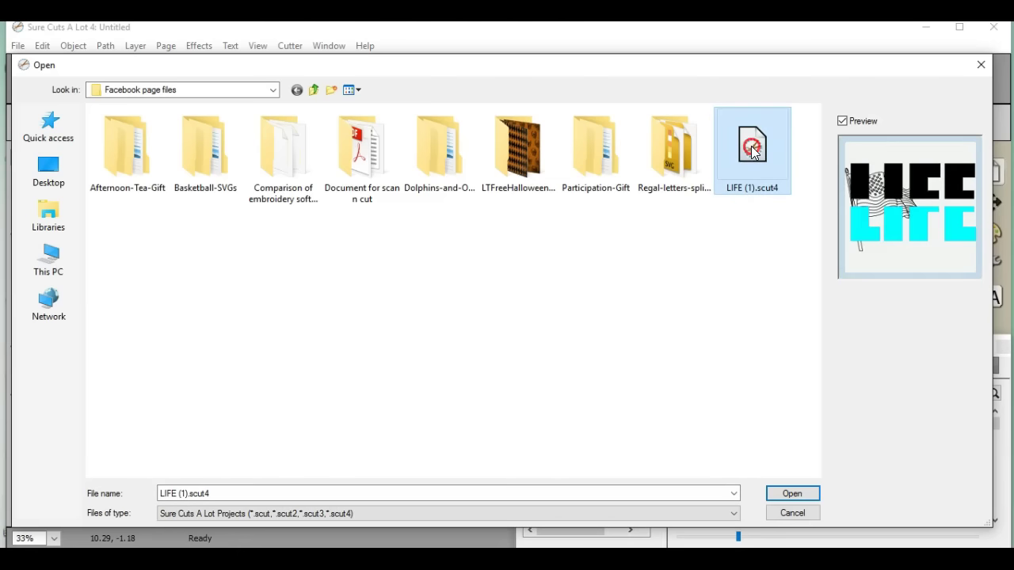
right_click(754, 154)
click(797, 407)
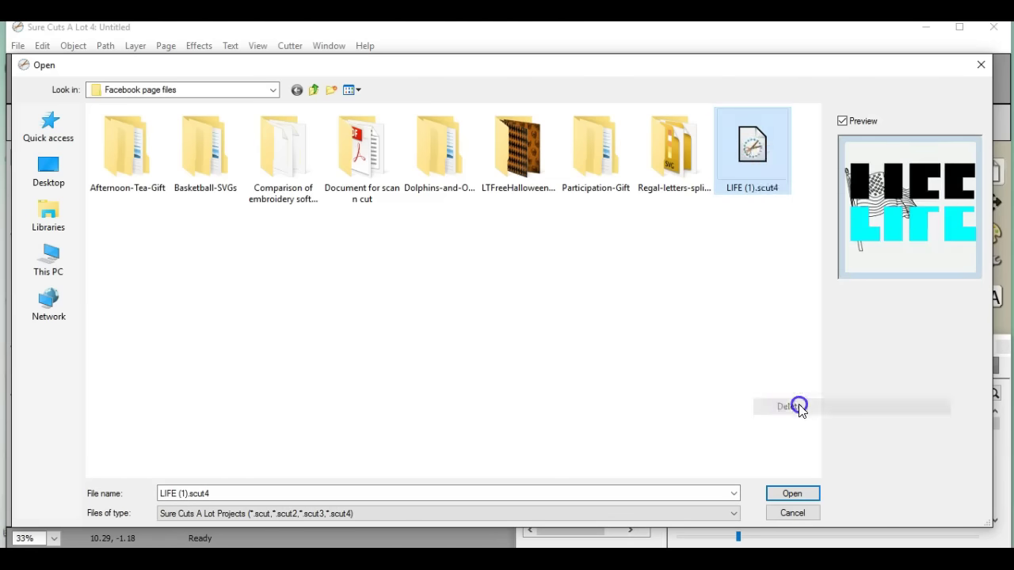
click(981, 64)
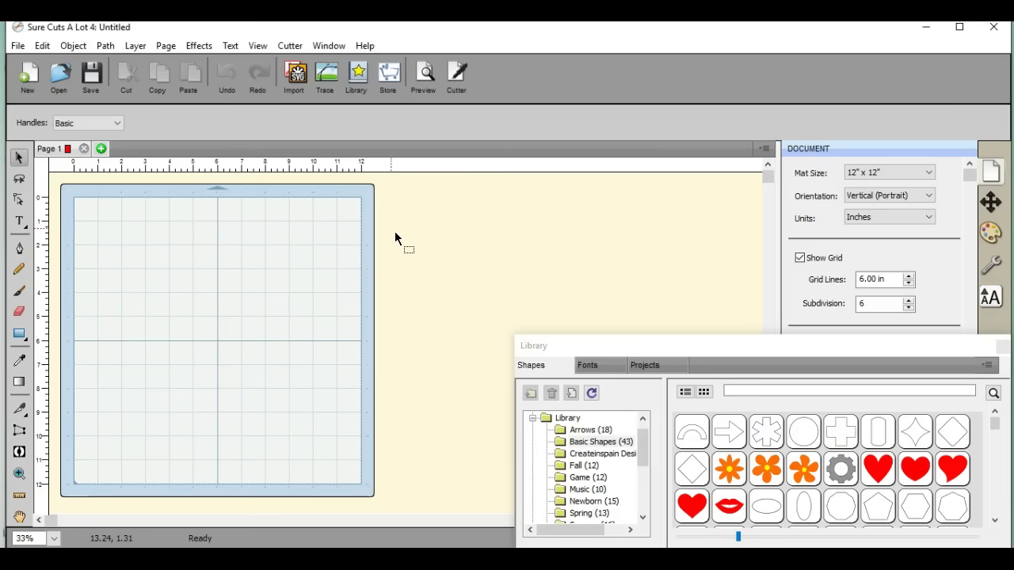
- Import the dragonfly SVG silhouette onto the mat and select it
click(300, 80)
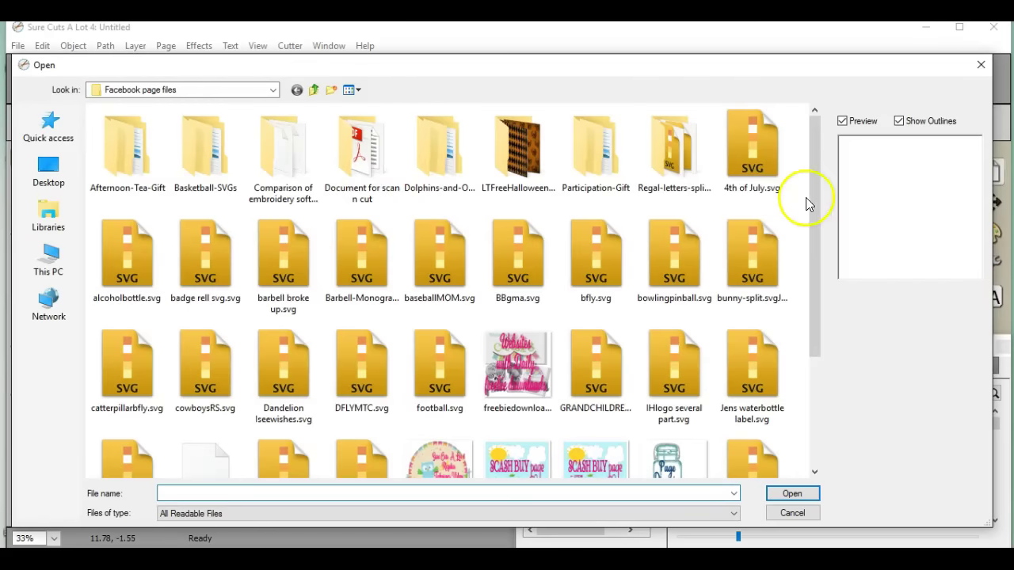
drag(809, 197, 818, 290)
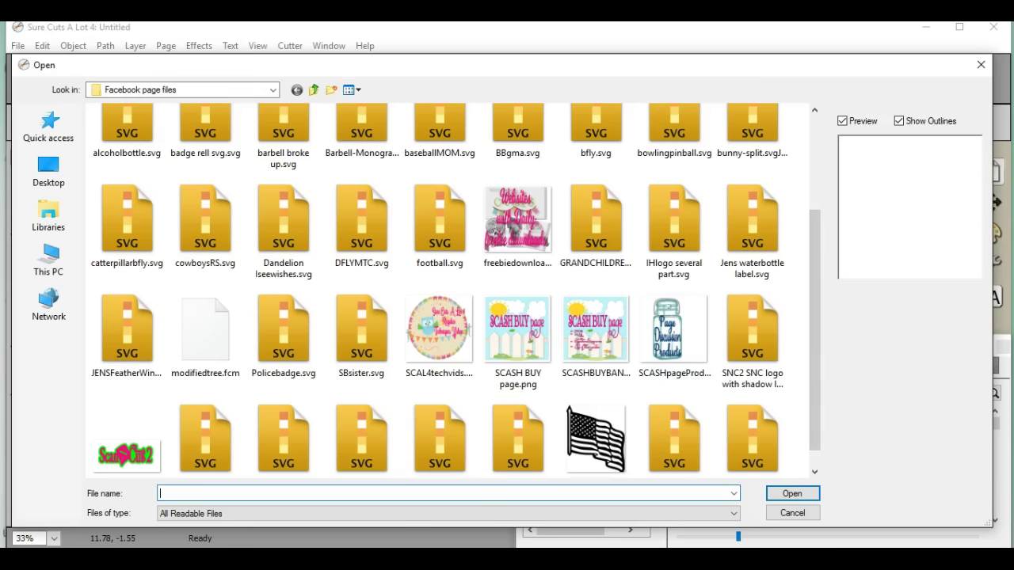
click(204, 308)
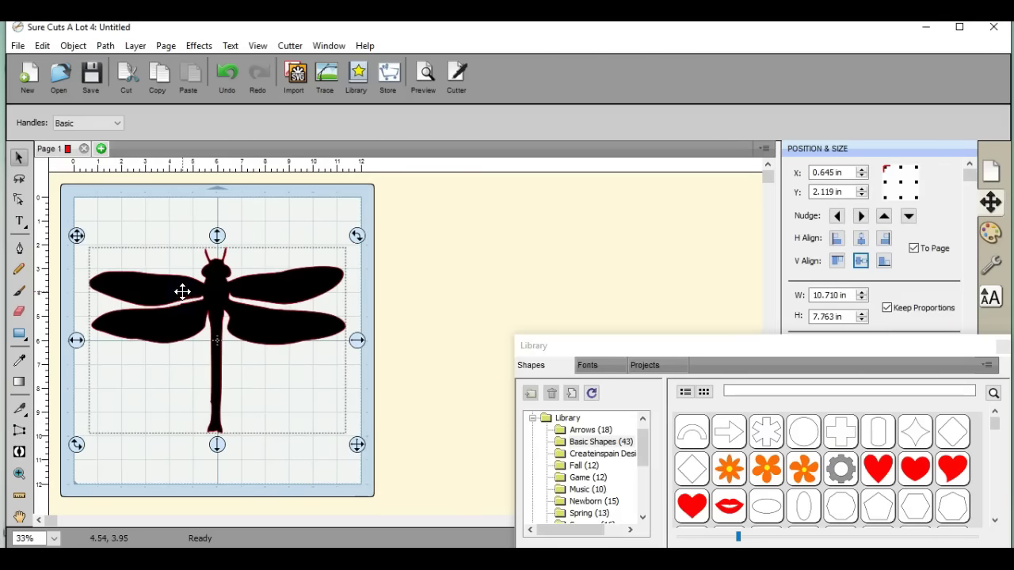
- Stretch the dragonfly to about 11.891 × 11.835 in, filling the mat
drag(215, 235, 217, 187)
click(217, 395)
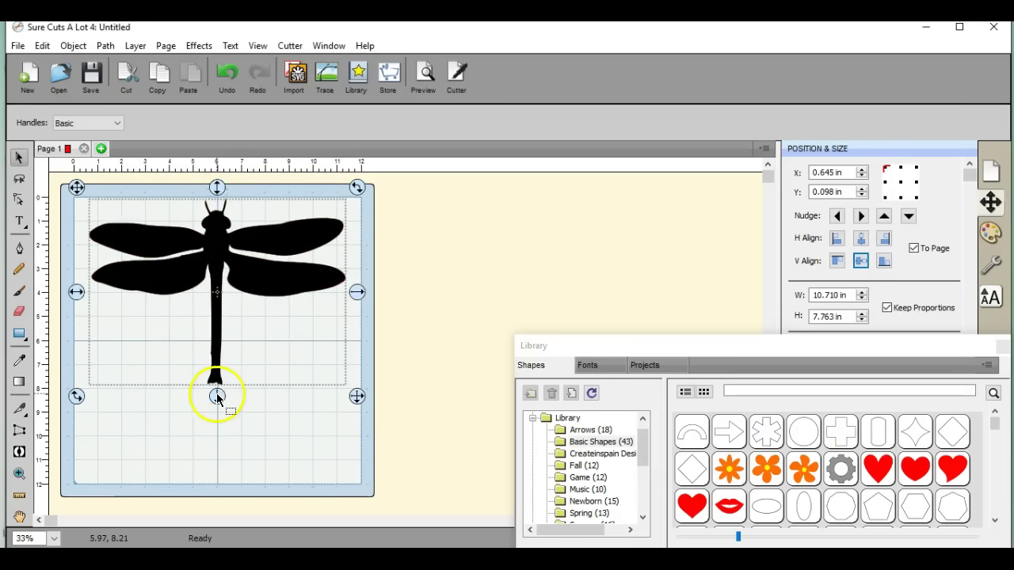
drag(217, 396, 219, 490)
drag(74, 340, 59, 341)
drag(343, 340, 372, 333)
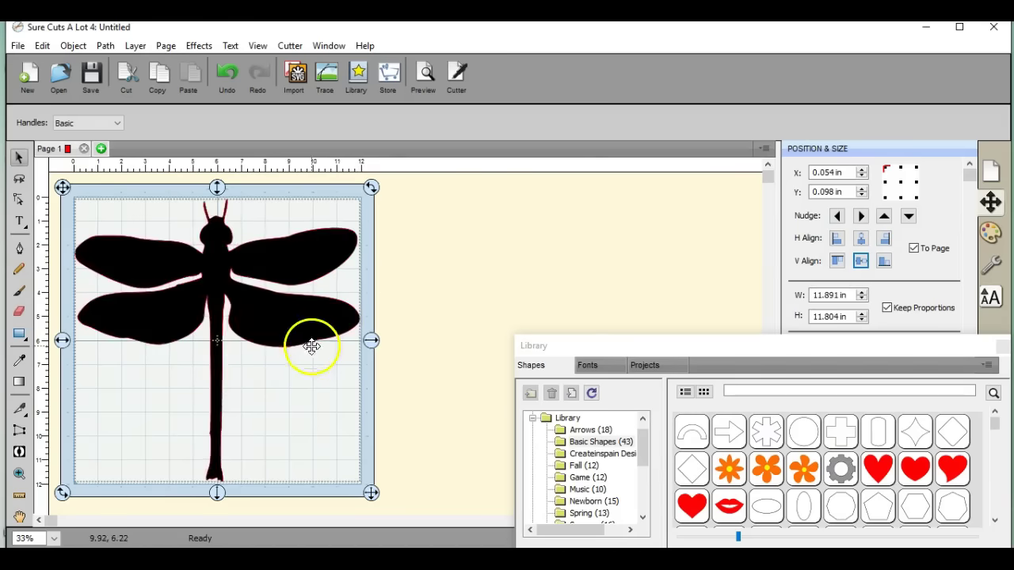
drag(217, 495, 217, 496)
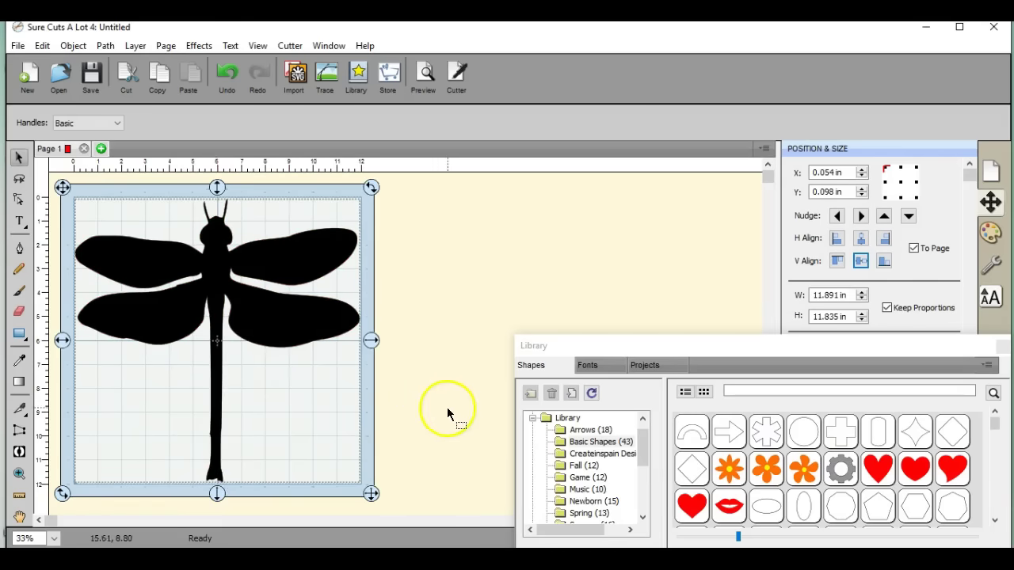
drag(781, 353, 752, 262)
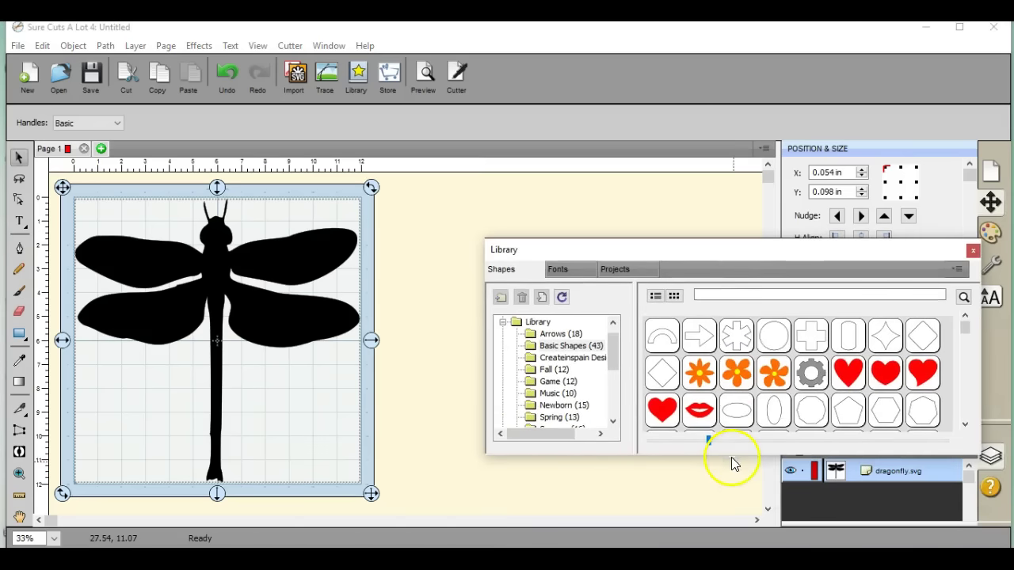
- Enlarge the Library panel, deselect the dragonfly, and pick the Knife tool for slicing
drag(731, 458, 739, 483)
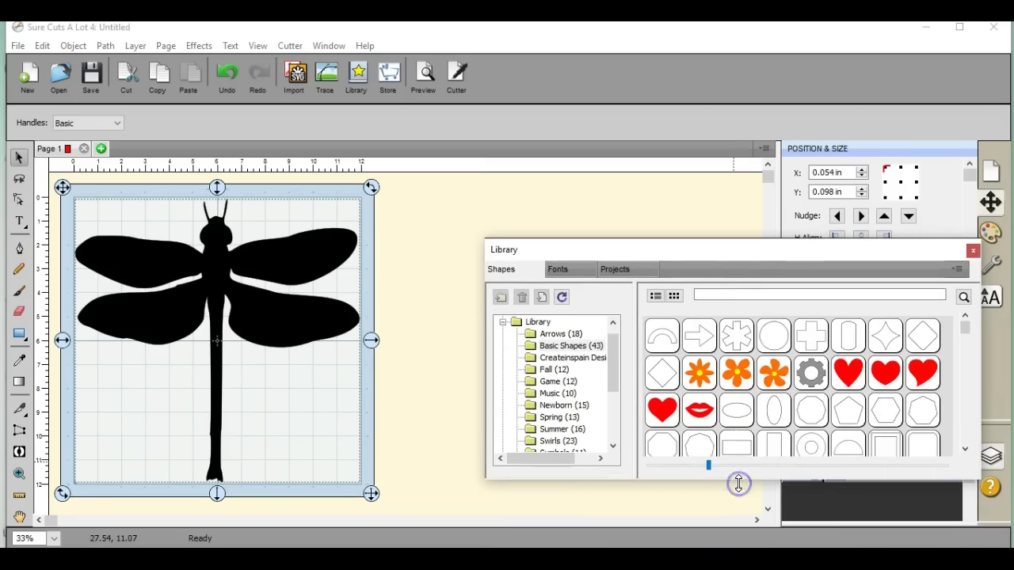
click(465, 388)
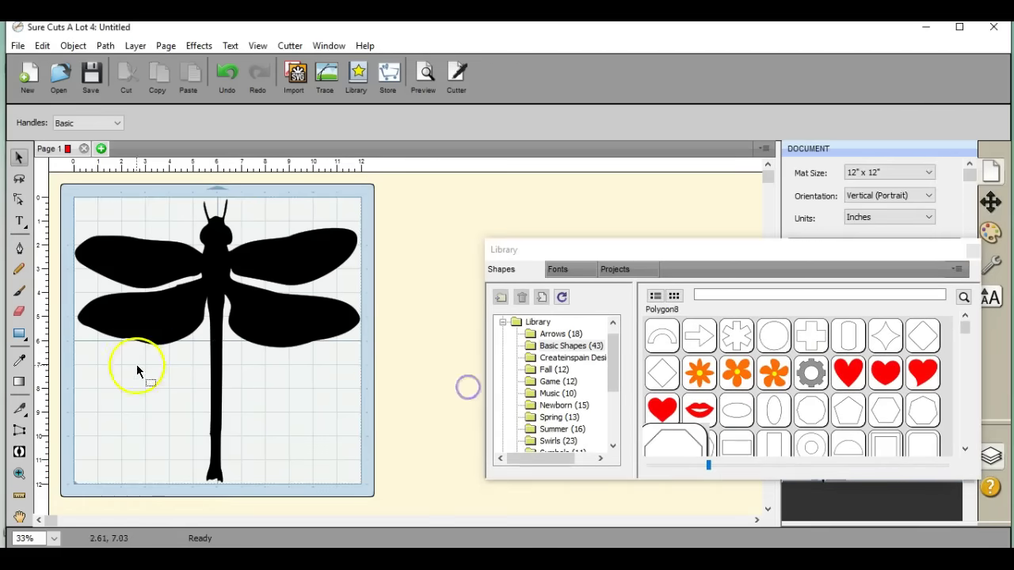
click(20, 406)
drag(158, 287, 202, 277)
click(53, 538)
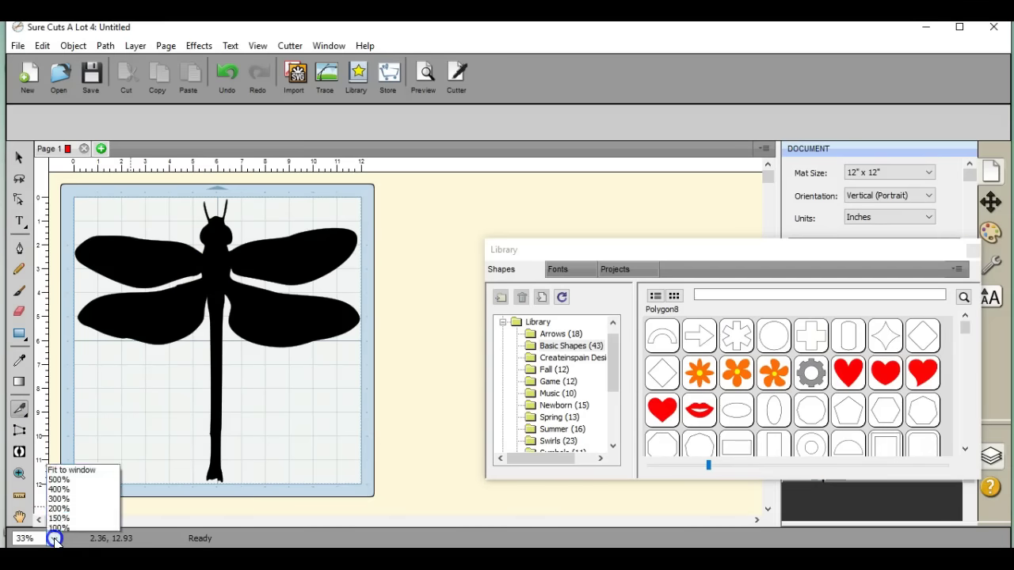
- Zoom to 150% and move the Library panel down out of the way
click(61, 496)
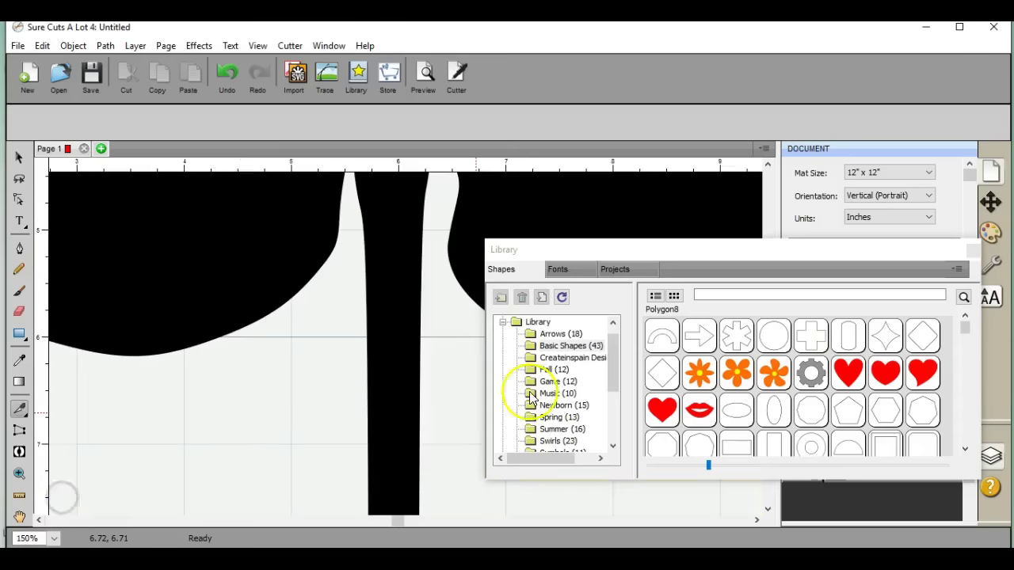
drag(753, 249, 826, 464)
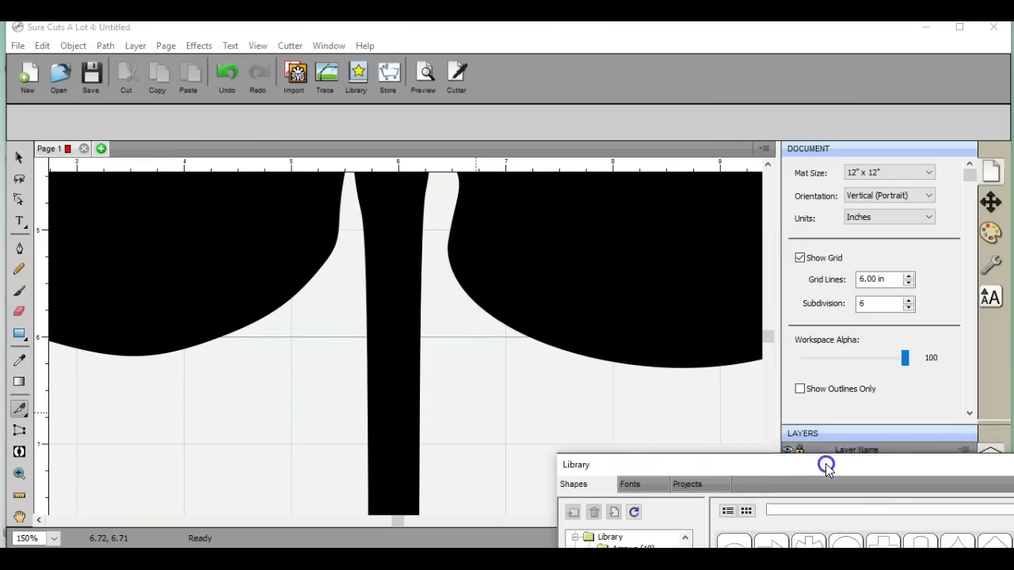
drag(768, 342, 766, 256)
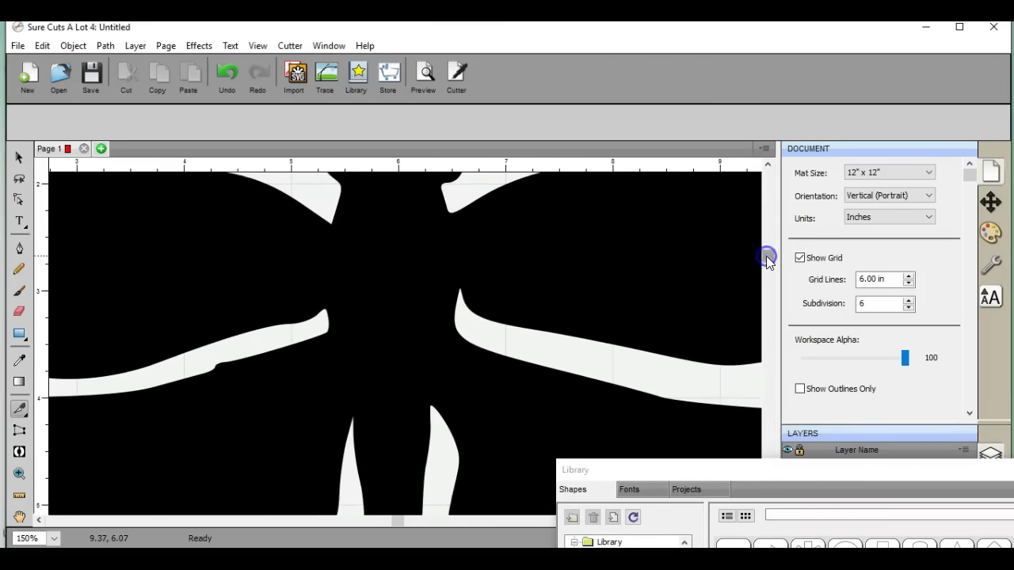
- Knife-cut across the body between the wings, then select the lower piece
click(476, 332)
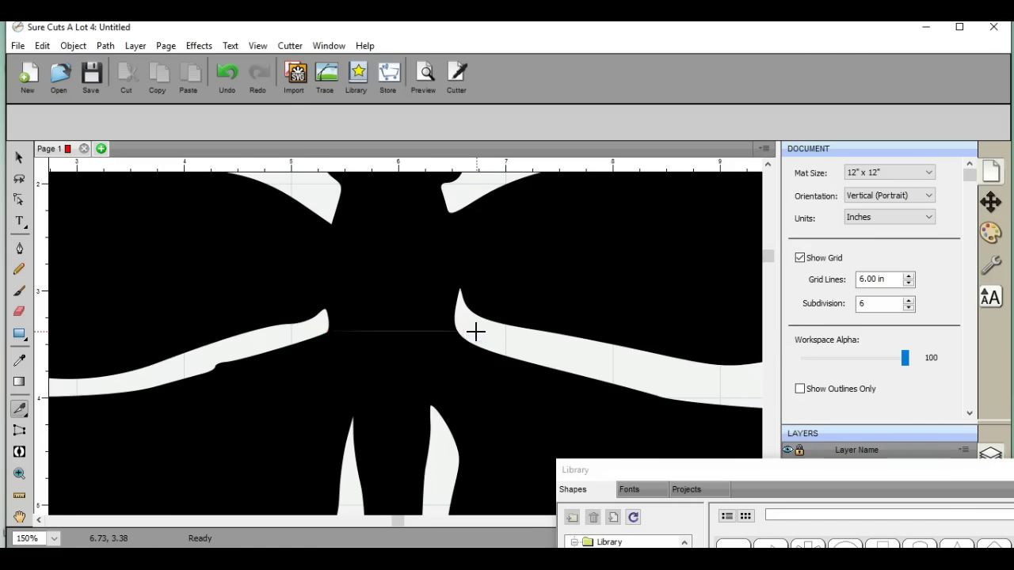
click(18, 158)
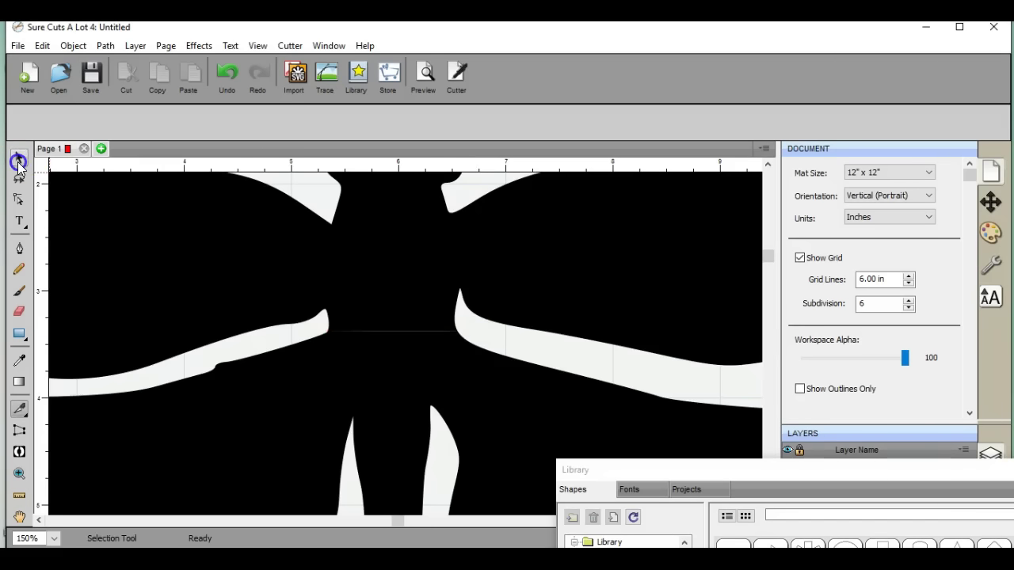
click(303, 340)
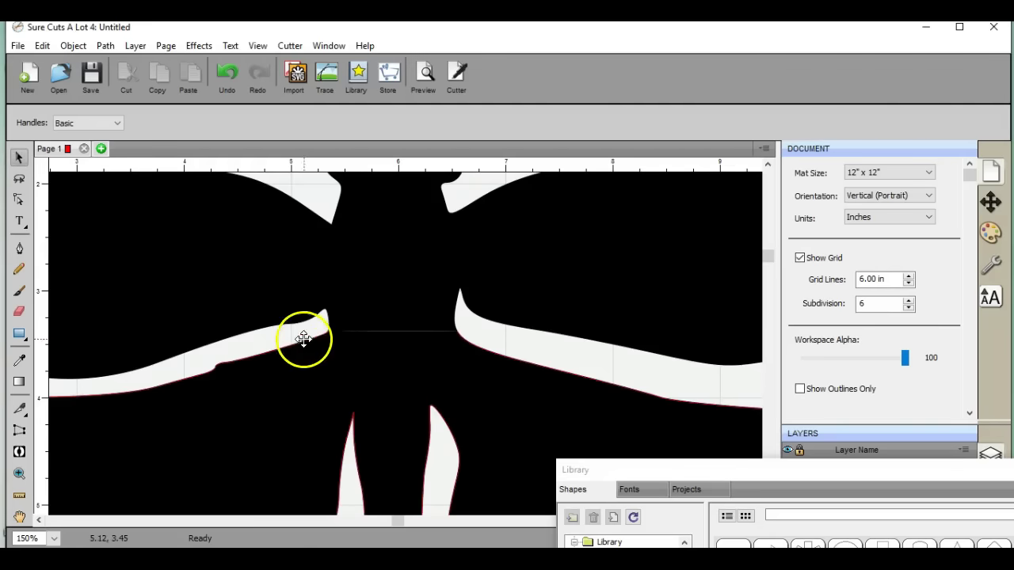
click(317, 341)
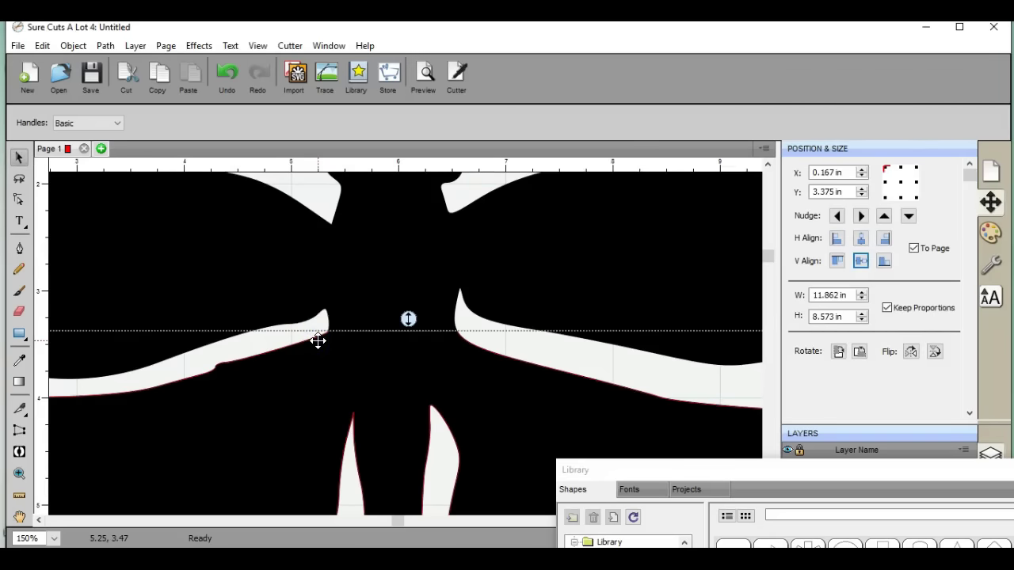
- Set the zoom to 35% to see the whole page
click(54, 539)
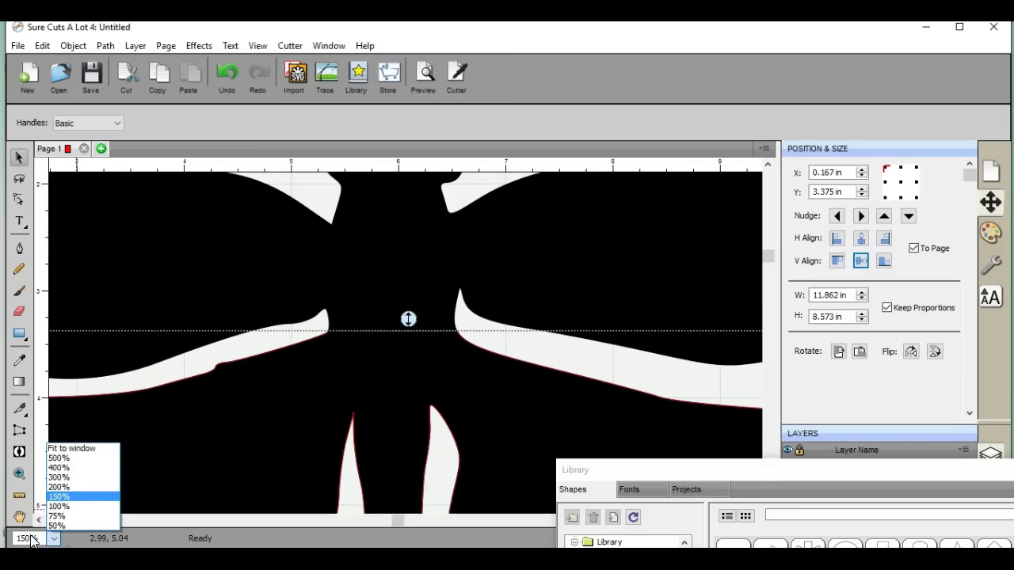
click(30, 540)
text(3)
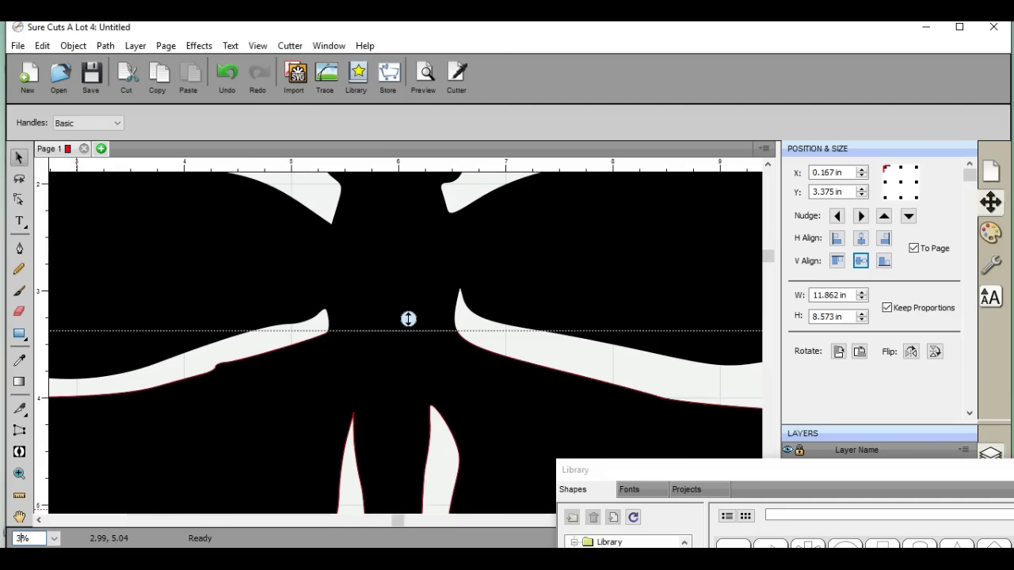
text(5)
key(Return)
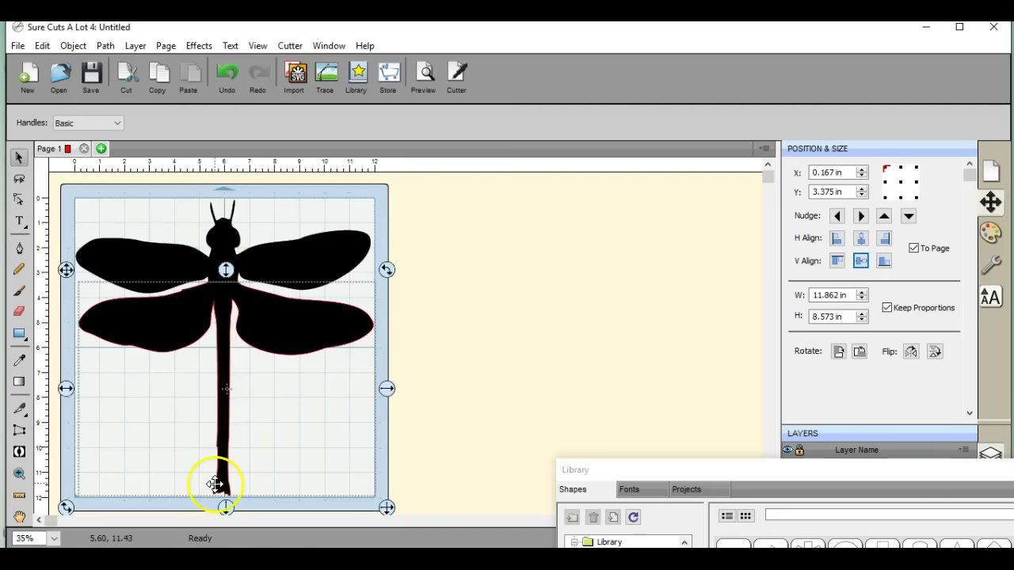
- Undo the accidental resize and move so the lower piece is 11.779 × 8.558 in again
drag(226, 508, 227, 498)
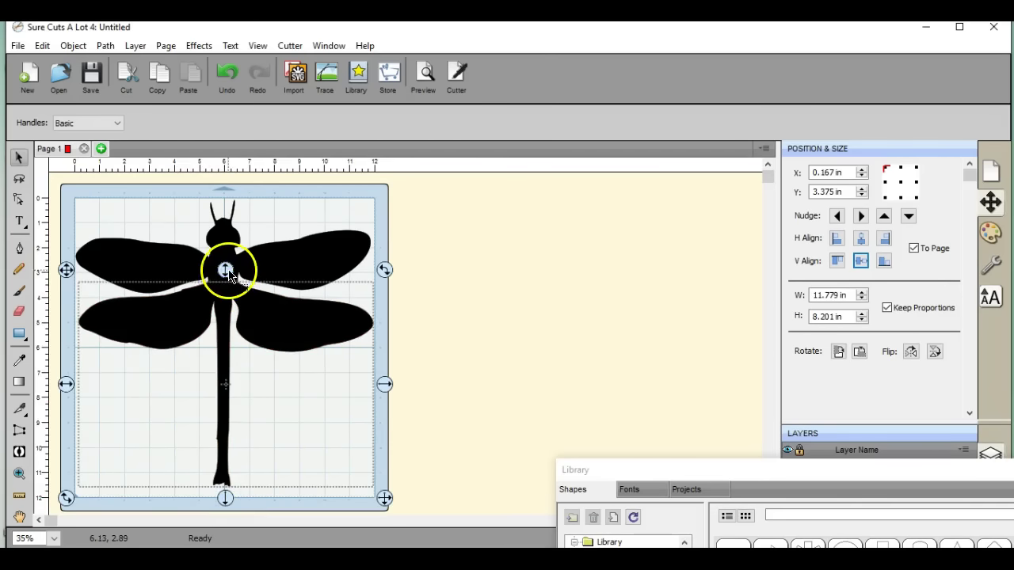
drag(226, 271, 228, 275)
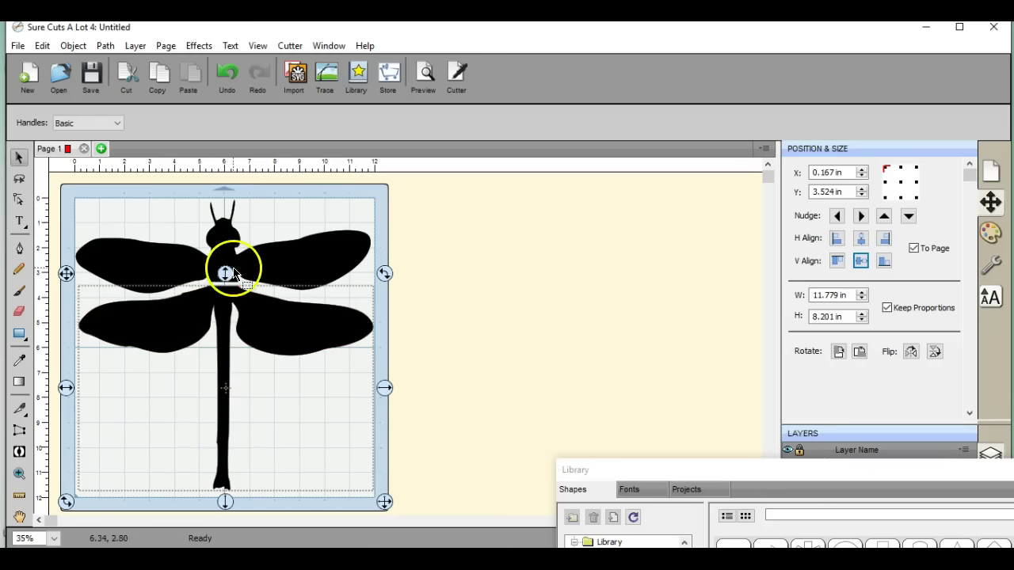
click(226, 73)
click(226, 73)
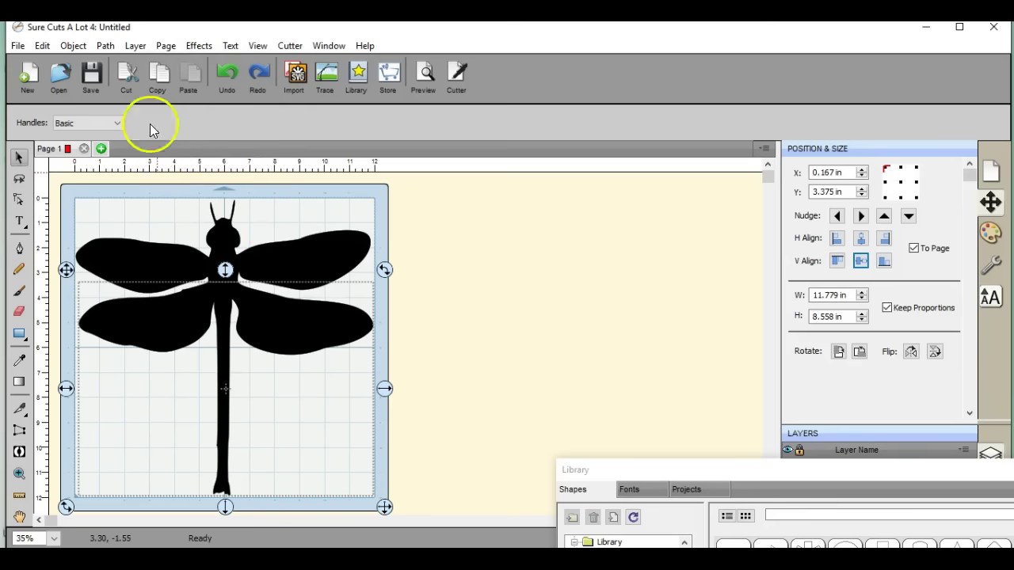
- Close the path of the lower dragonfly piece and check it in cut-line Preview
click(106, 46)
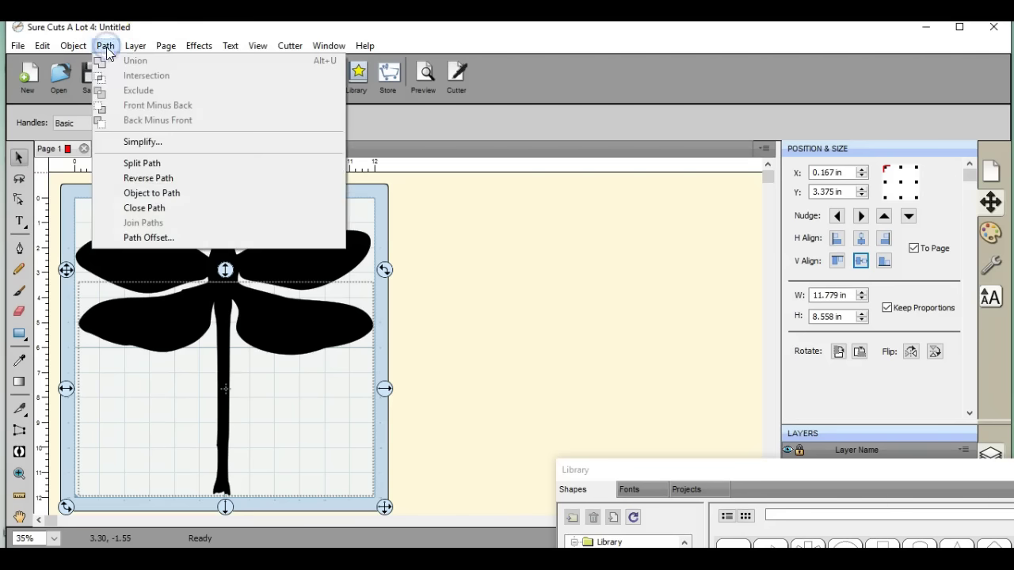
click(157, 209)
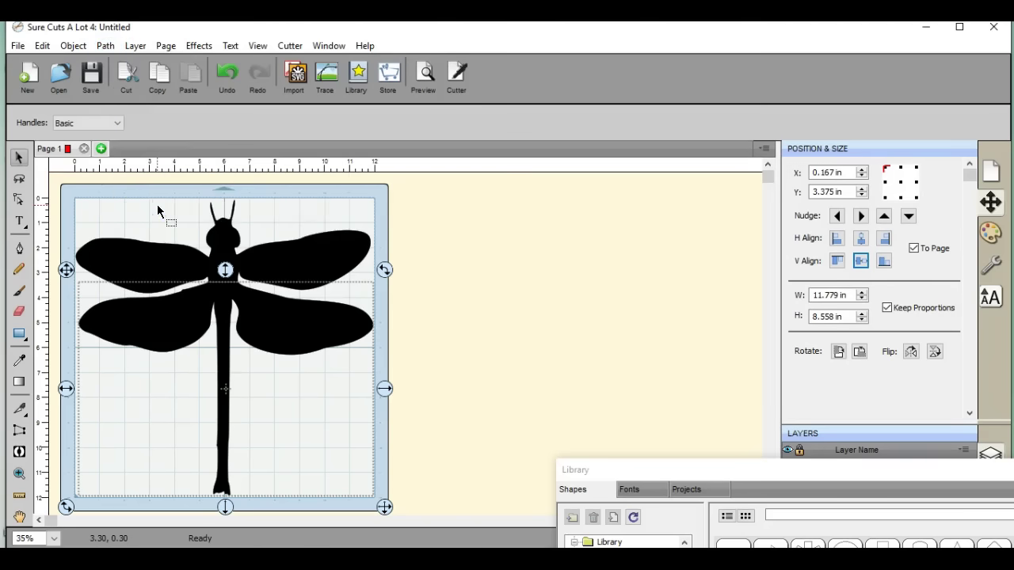
click(425, 77)
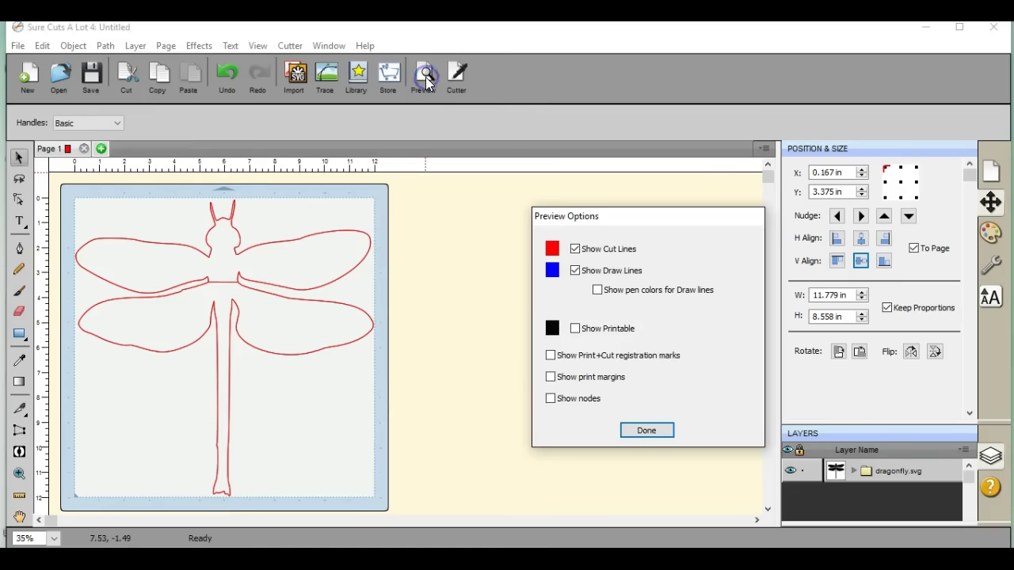
click(646, 431)
- Close the path of the upper wings-and-head piece and preview the cut lines again
click(226, 238)
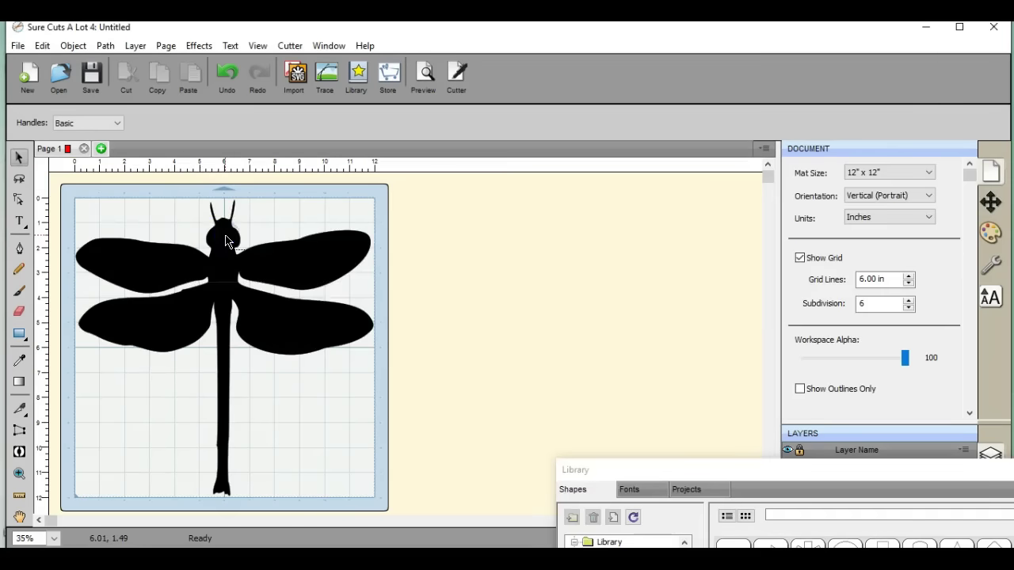
click(226, 225)
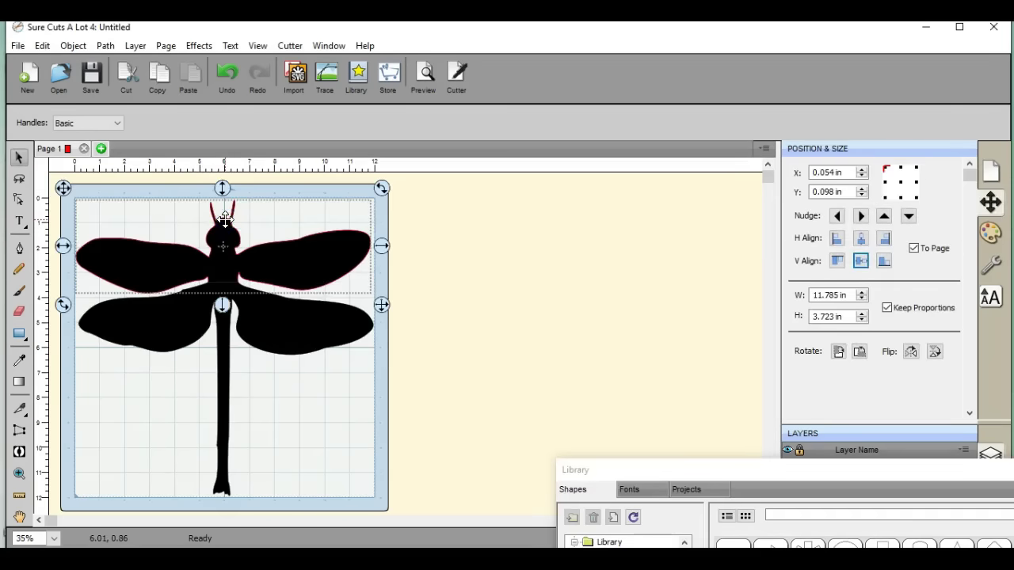
click(103, 45)
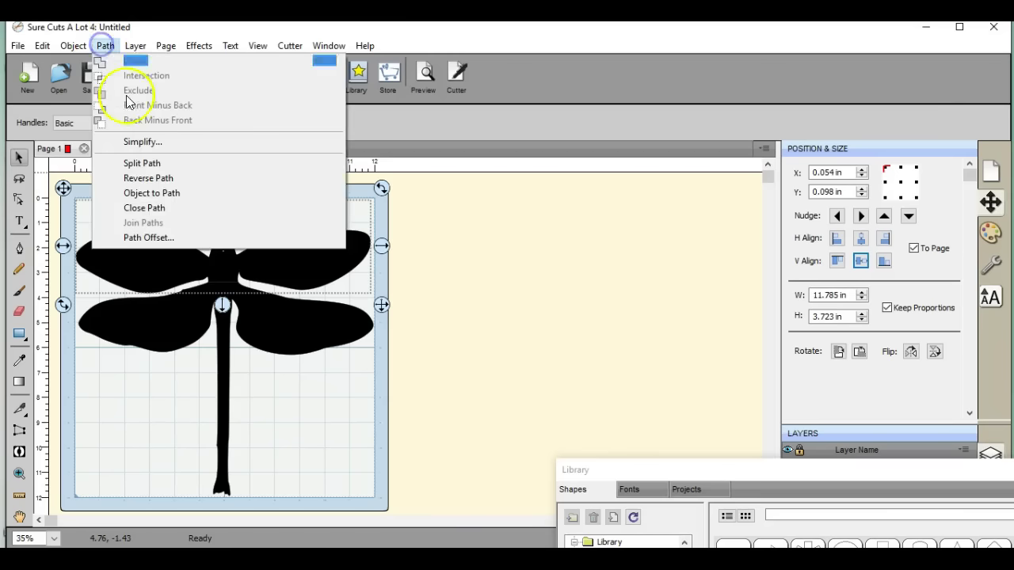
click(152, 208)
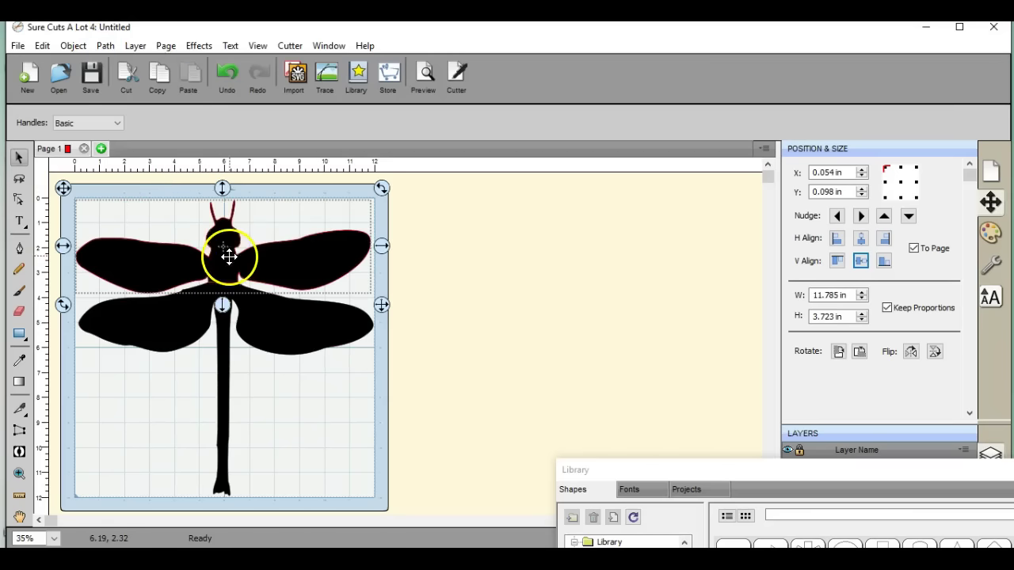
click(426, 73)
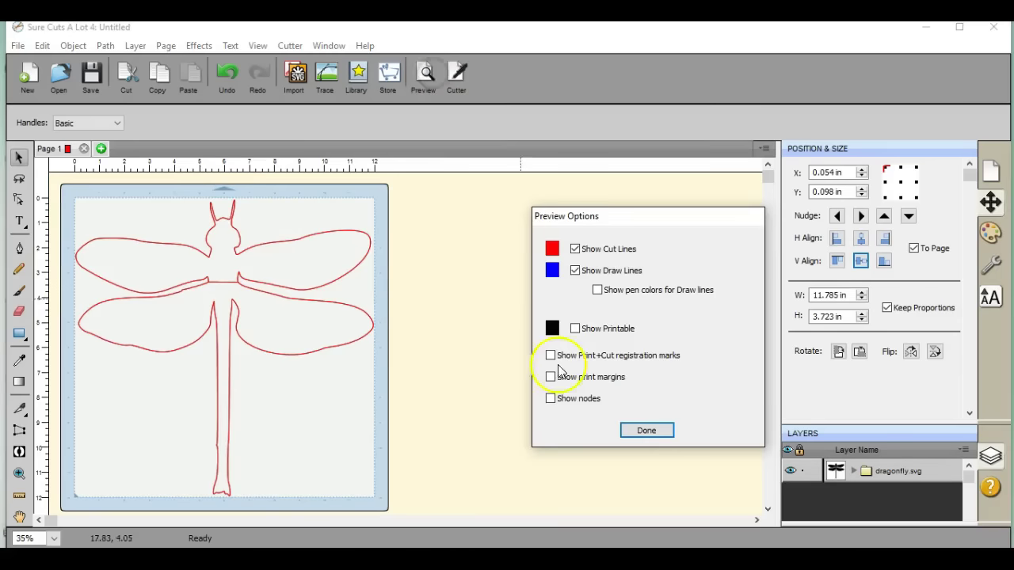
click(644, 429)
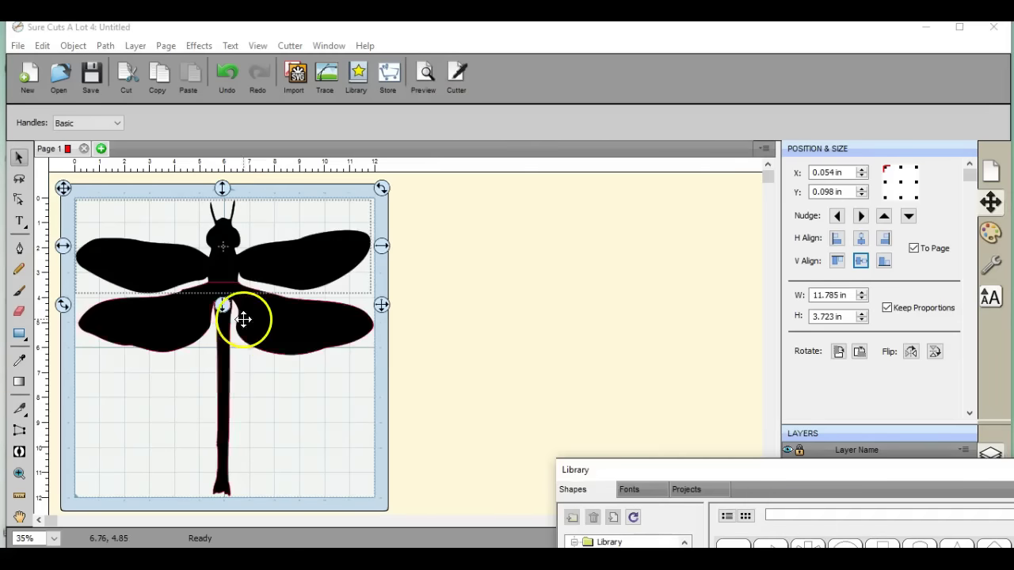
- Undo a stray downward nudge of the lower piece and select the upper piece
click(254, 314)
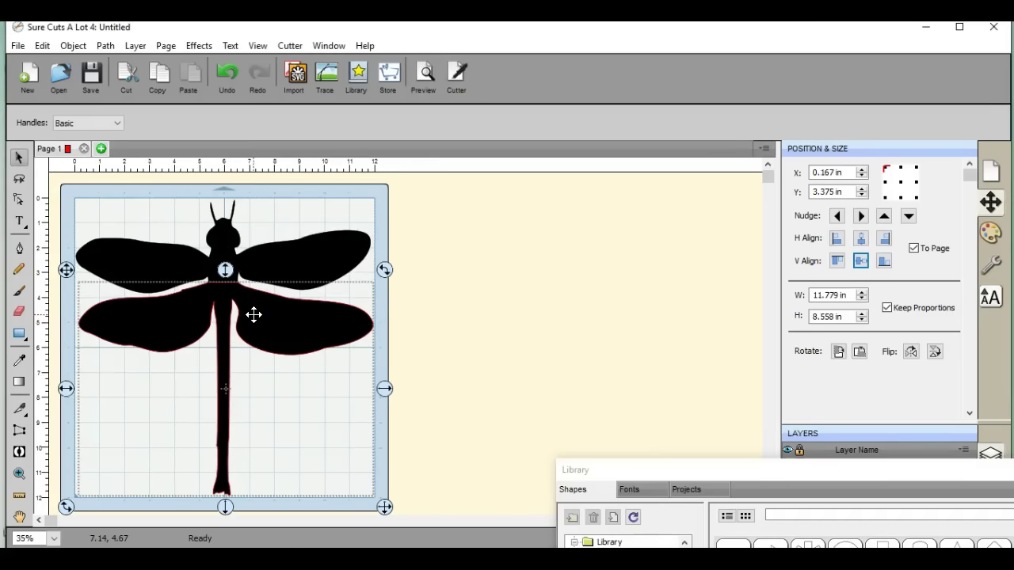
drag(225, 270, 224, 274)
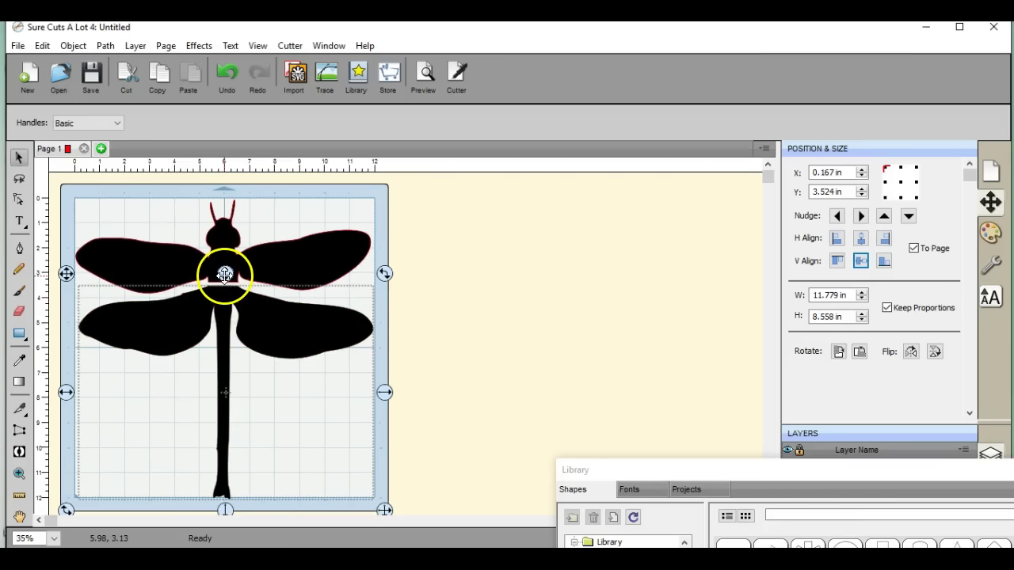
click(226, 79)
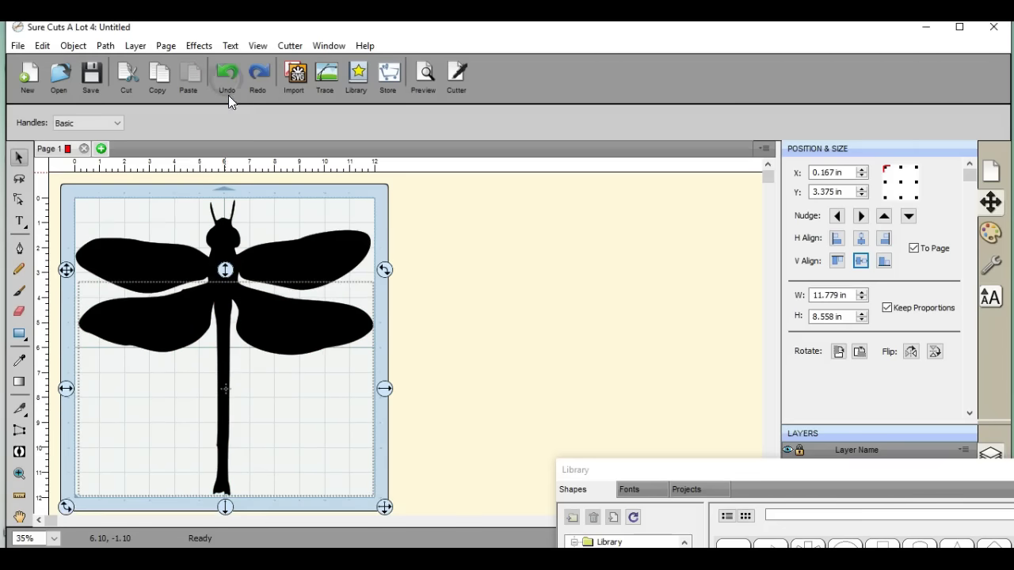
click(273, 253)
- Paste the dandelion over the left wings and recolour its fill light grey (192, 192, 192)
key(ctrl+y)
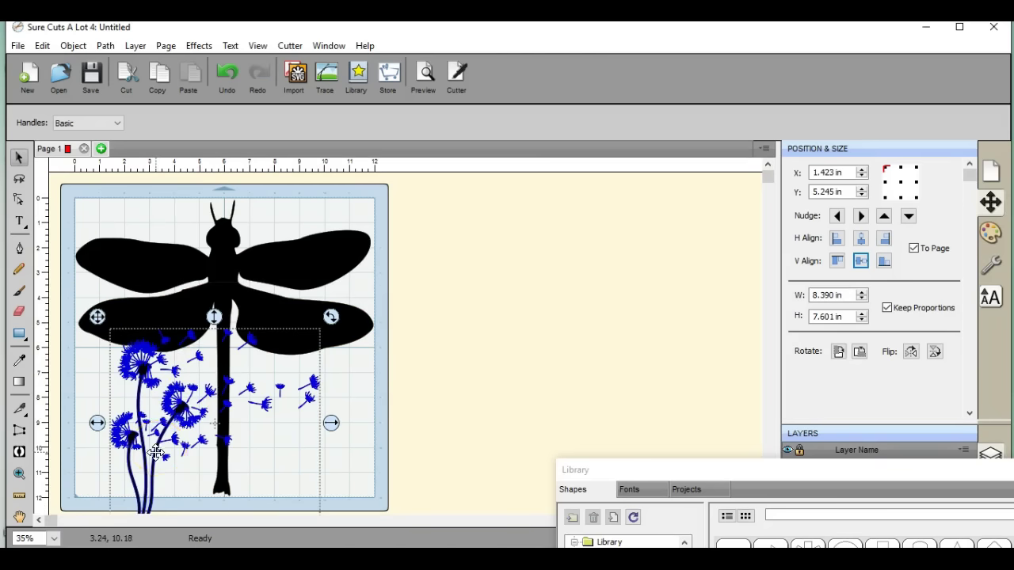
drag(156, 452, 153, 351)
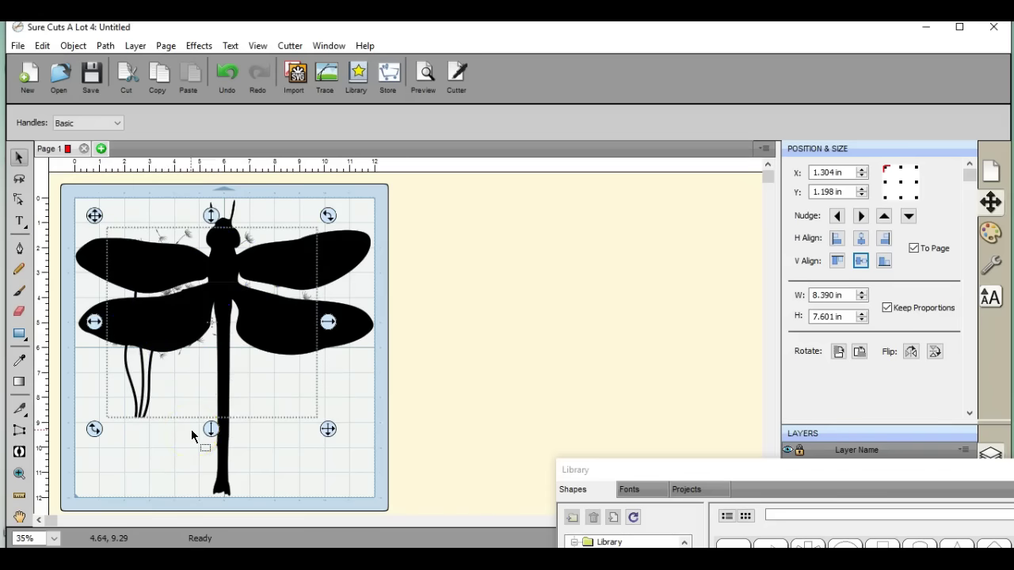
click(990, 232)
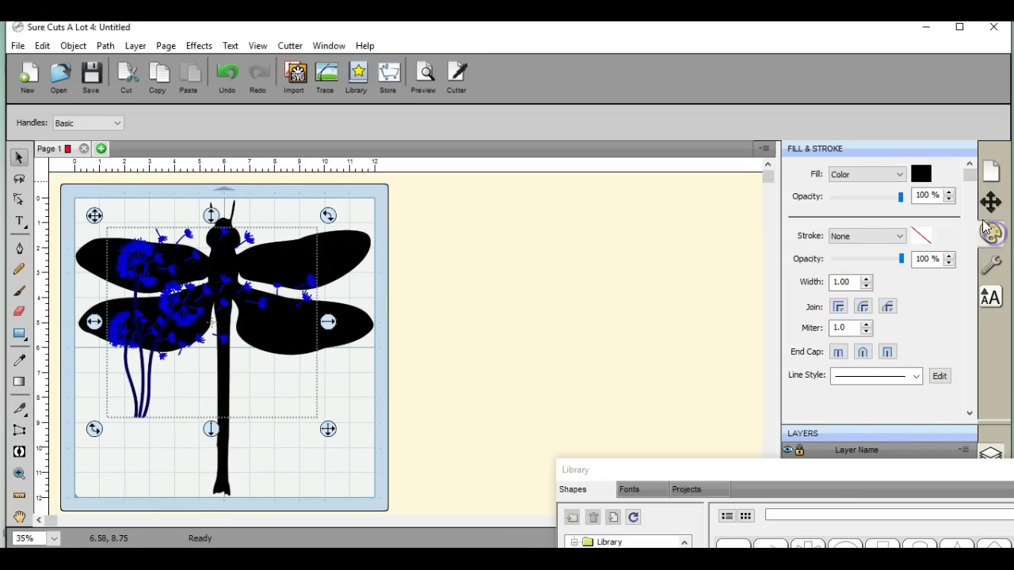
click(920, 173)
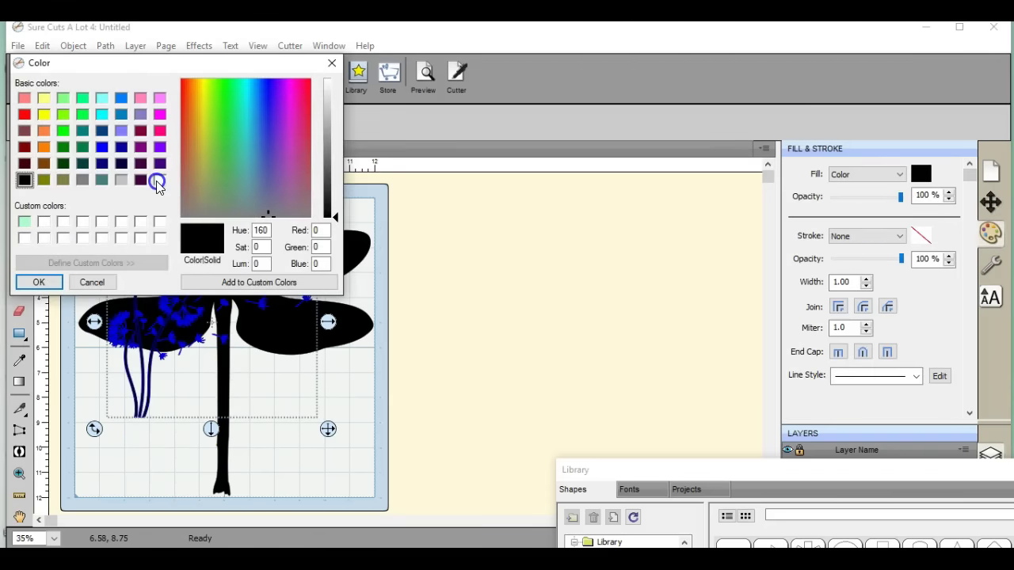
click(121, 180)
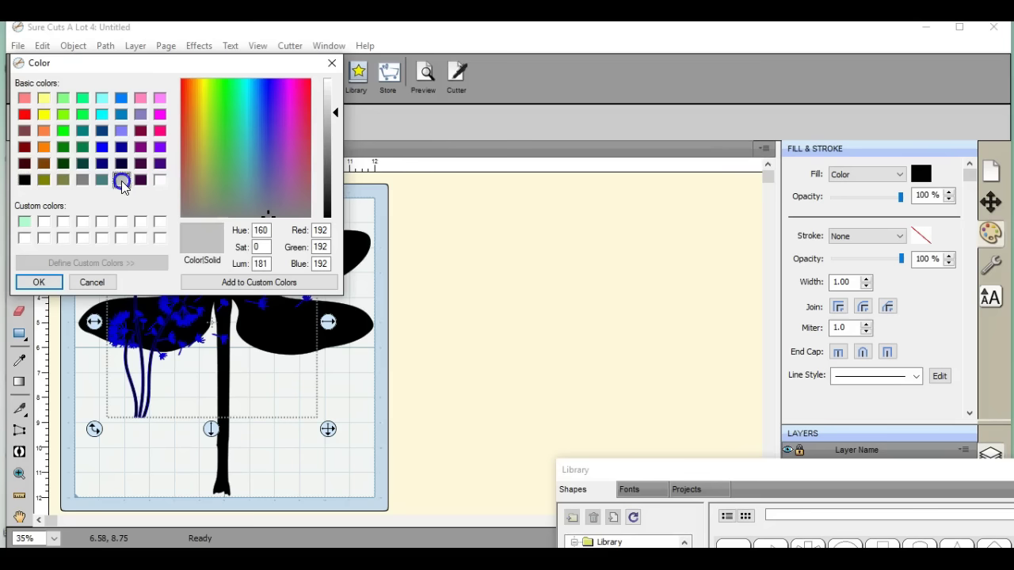
click(39, 282)
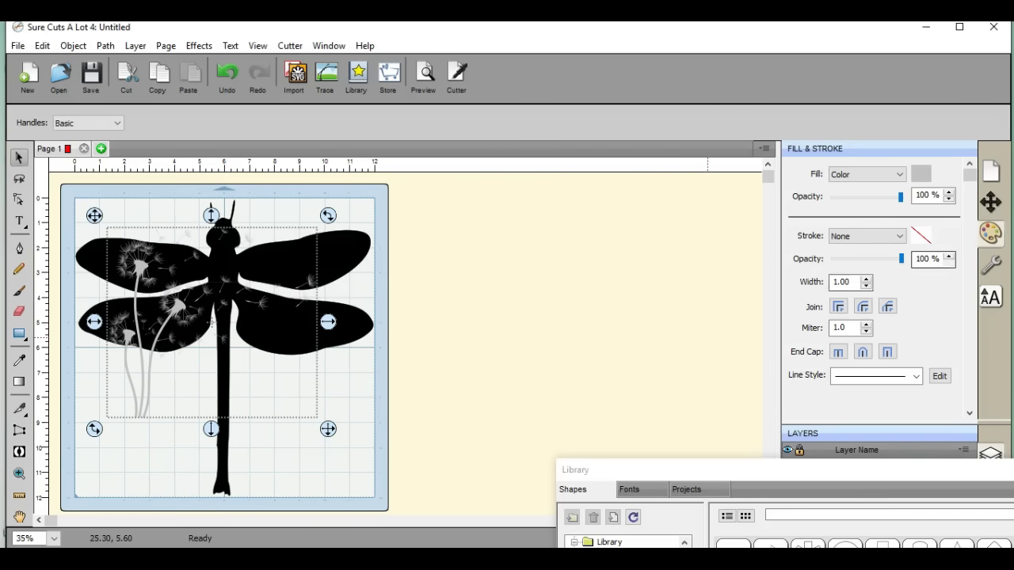
- Apply the Shadow (Straight) style to the dandelion with size 0.020
click(990, 264)
click(946, 181)
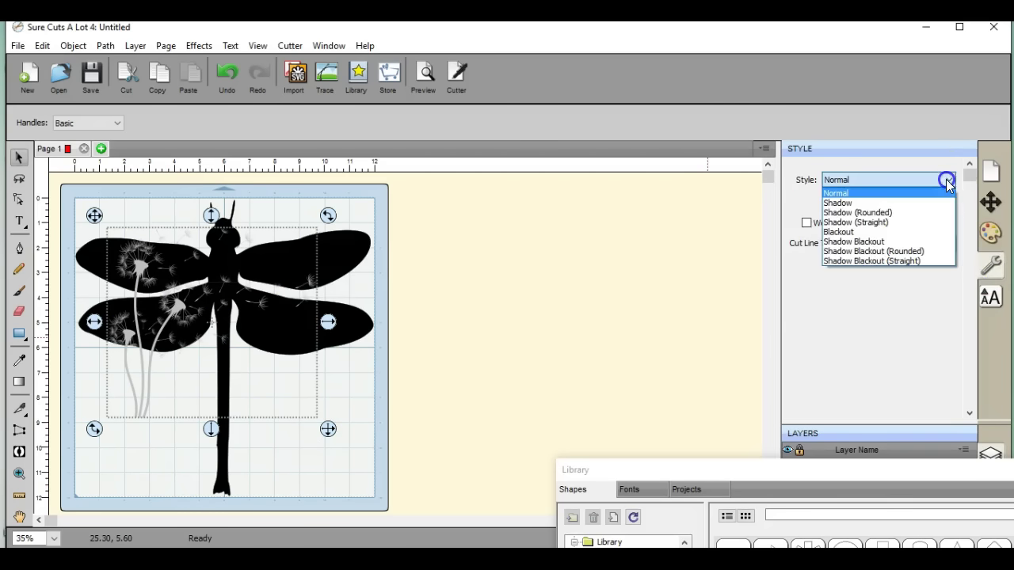
click(935, 223)
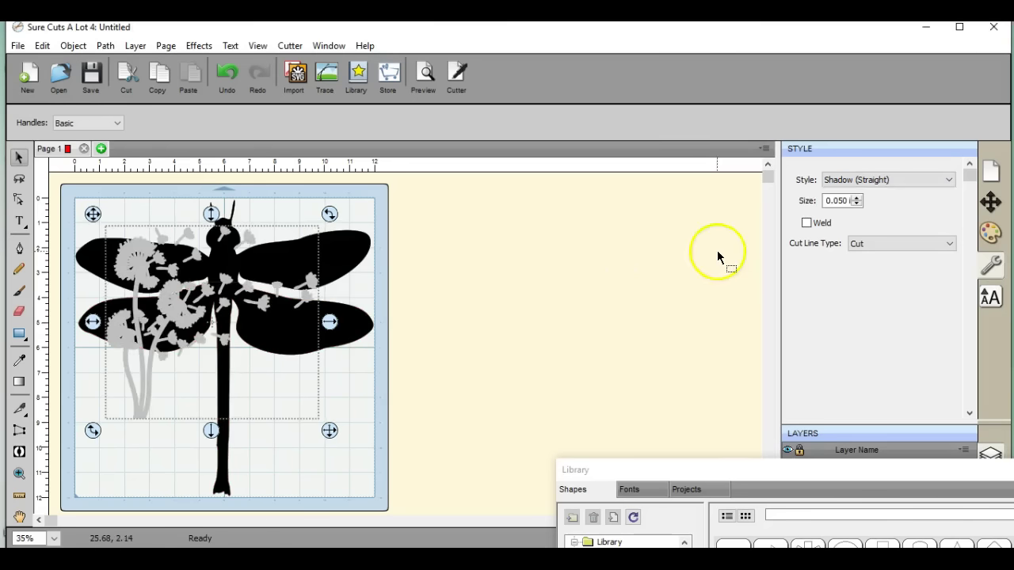
double_click(842, 202)
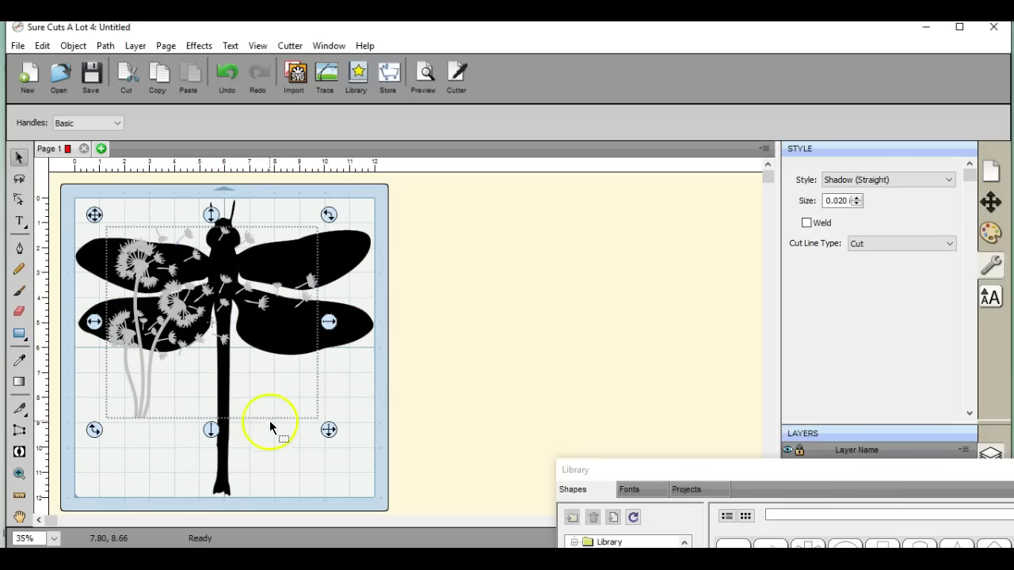
- Ungroup the dandelion into separate seed and stem pieces
click(330, 393)
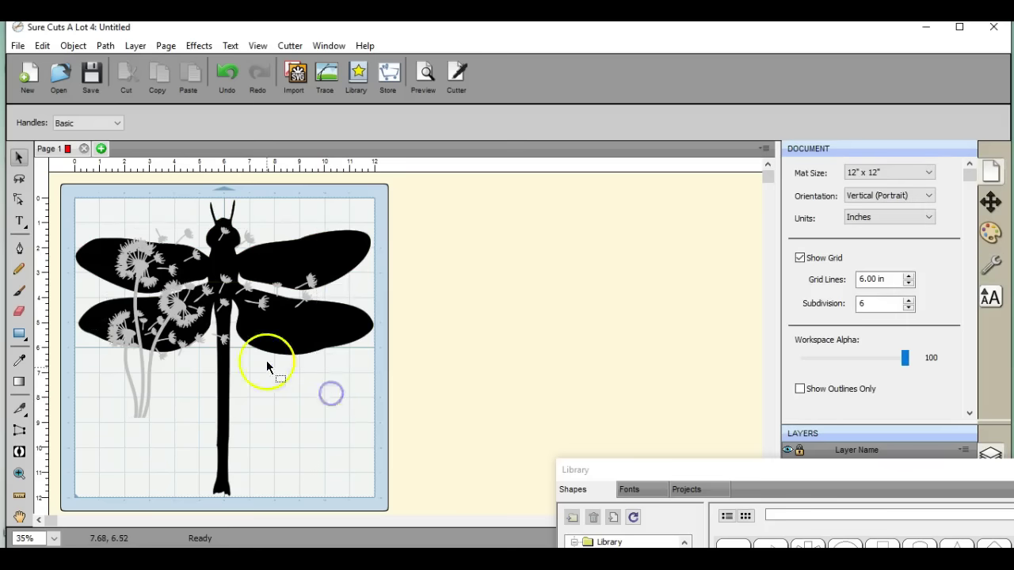
click(226, 338)
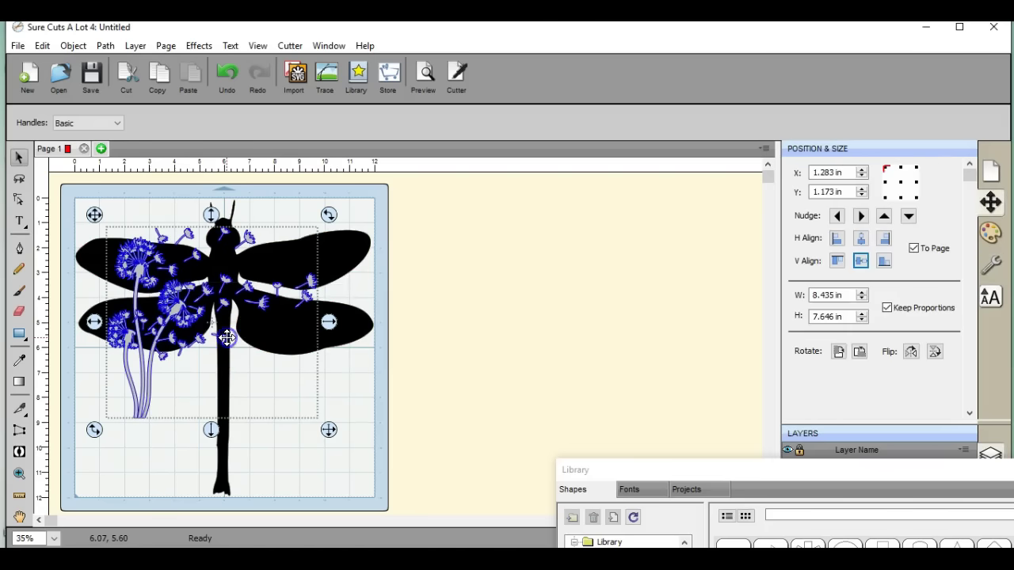
click(74, 46)
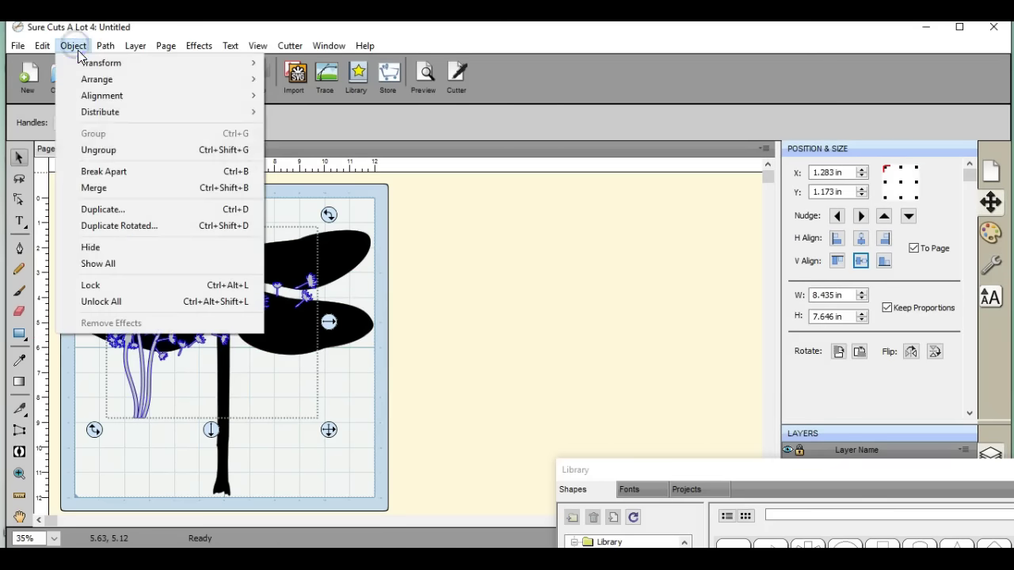
click(105, 150)
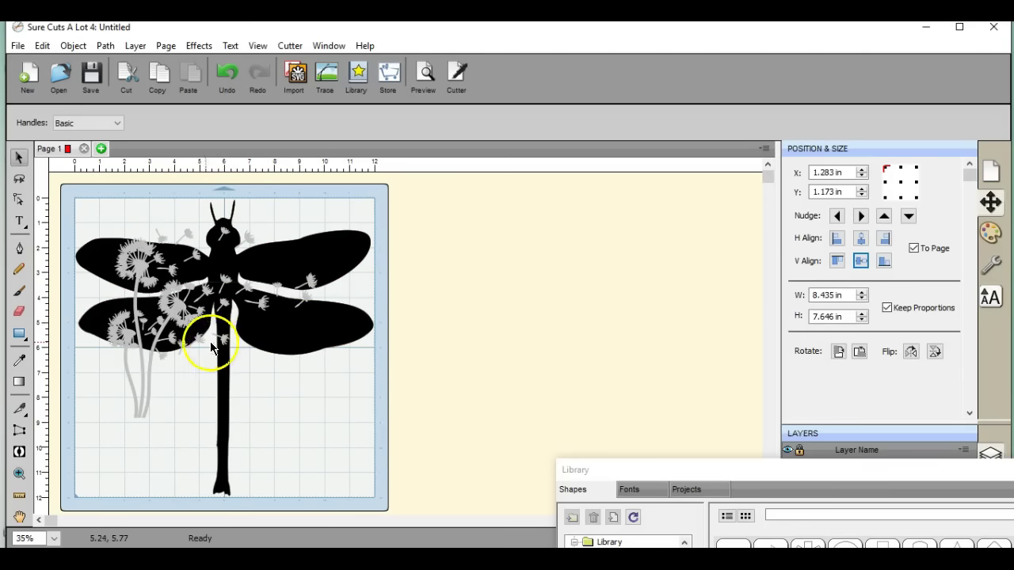
- Drag several dandelion seeds from the left side onto the dragonfly's upper and lower right wings
drag(160, 359, 266, 329)
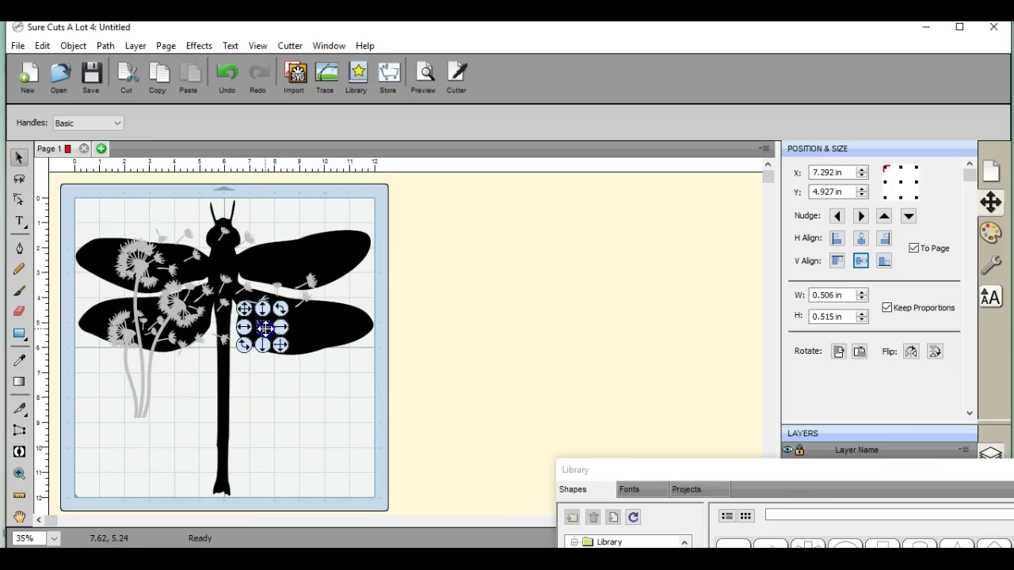
click(190, 235)
drag(187, 233, 268, 252)
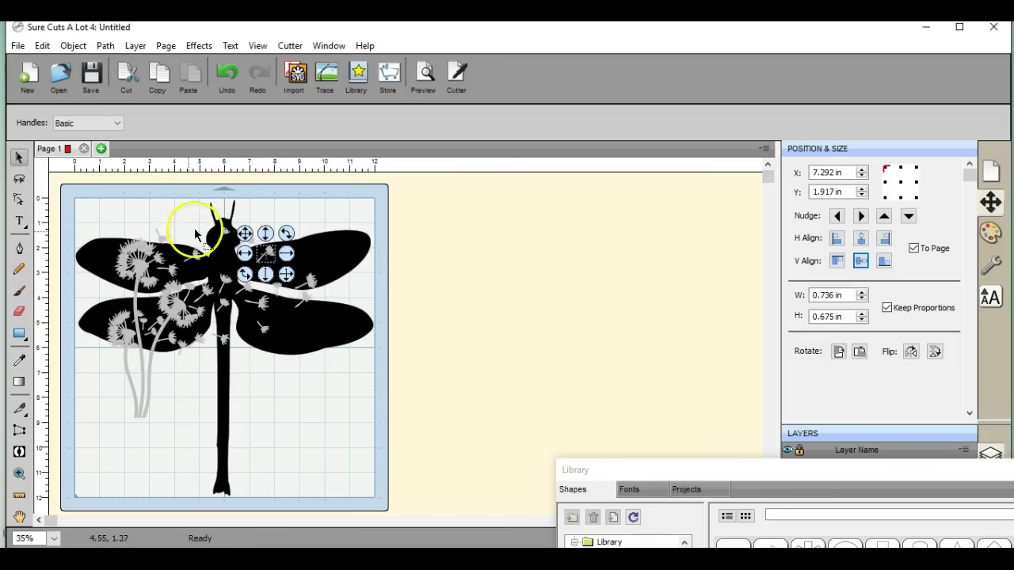
drag(160, 241, 293, 268)
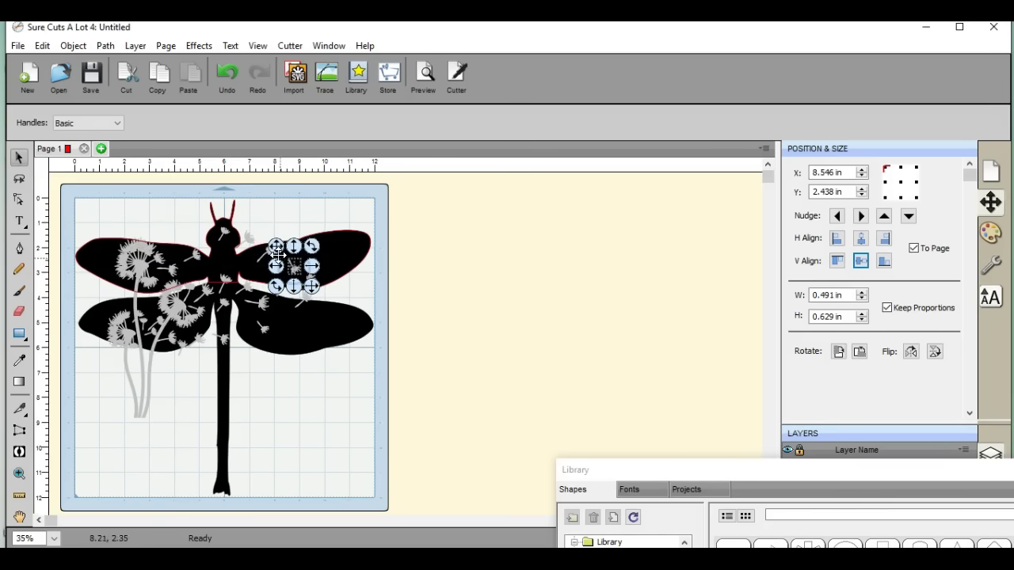
drag(250, 238, 338, 322)
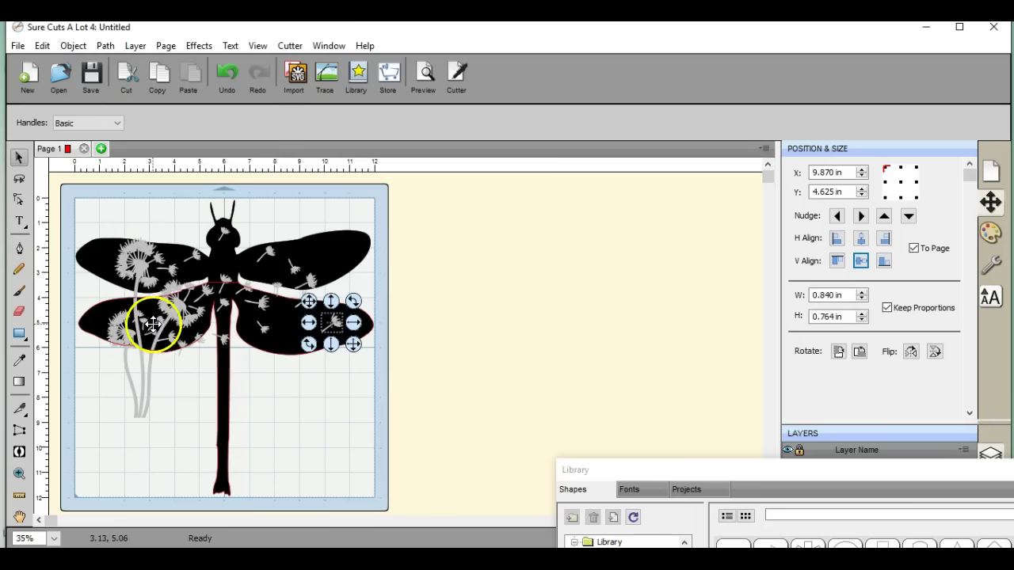
drag(159, 325, 348, 246)
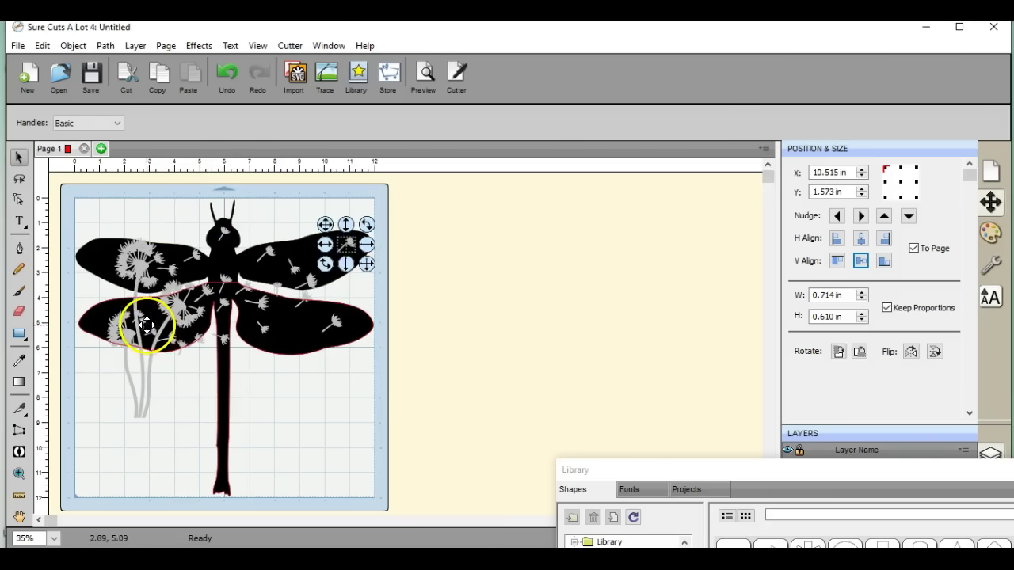
click(188, 394)
drag(272, 335, 321, 313)
click(272, 382)
- Rotate and enlarge the lower-right seed cluster and nudge the upper-right cluster left
click(329, 361)
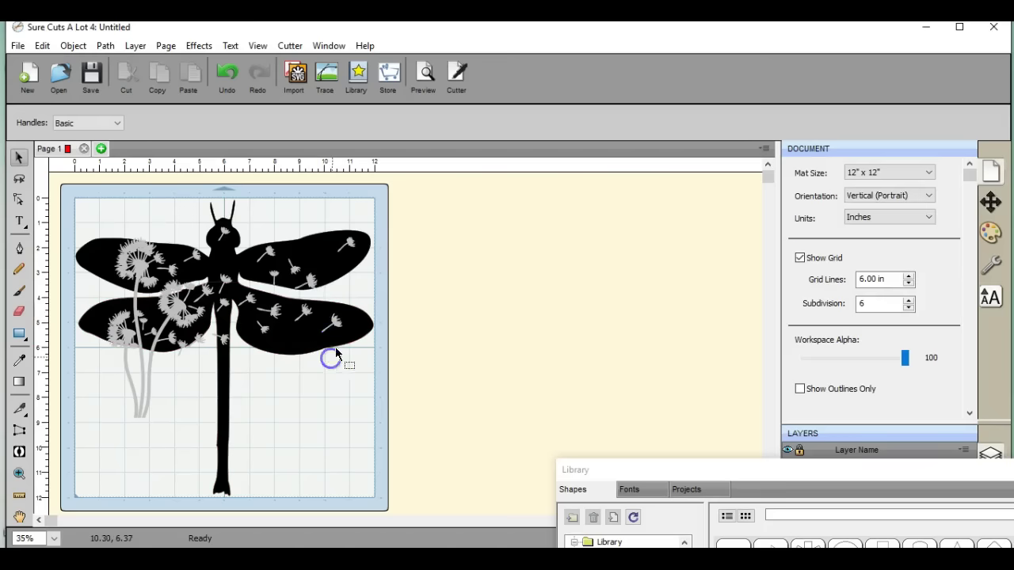
click(335, 322)
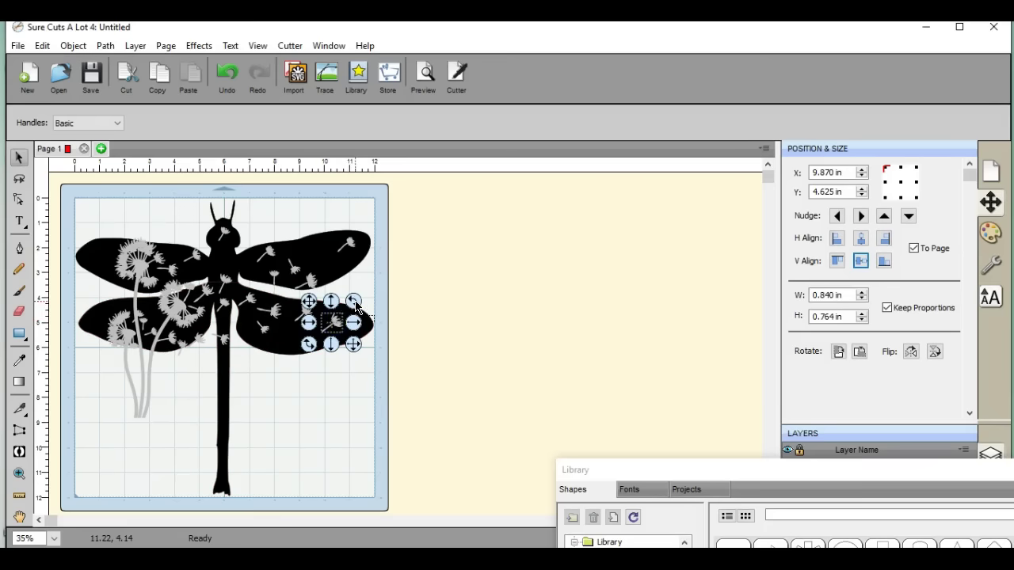
drag(355, 308, 359, 330)
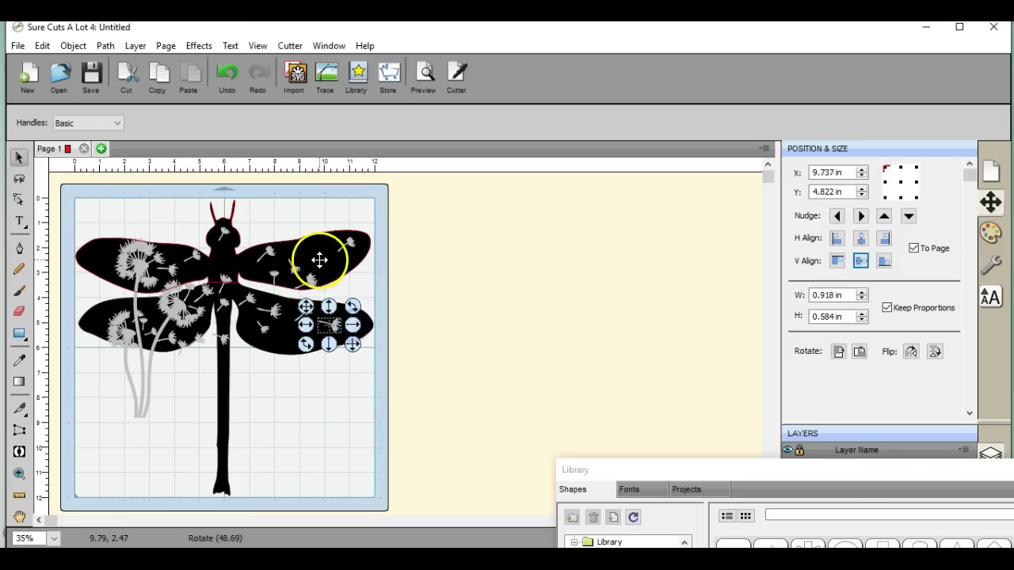
drag(323, 265, 356, 288)
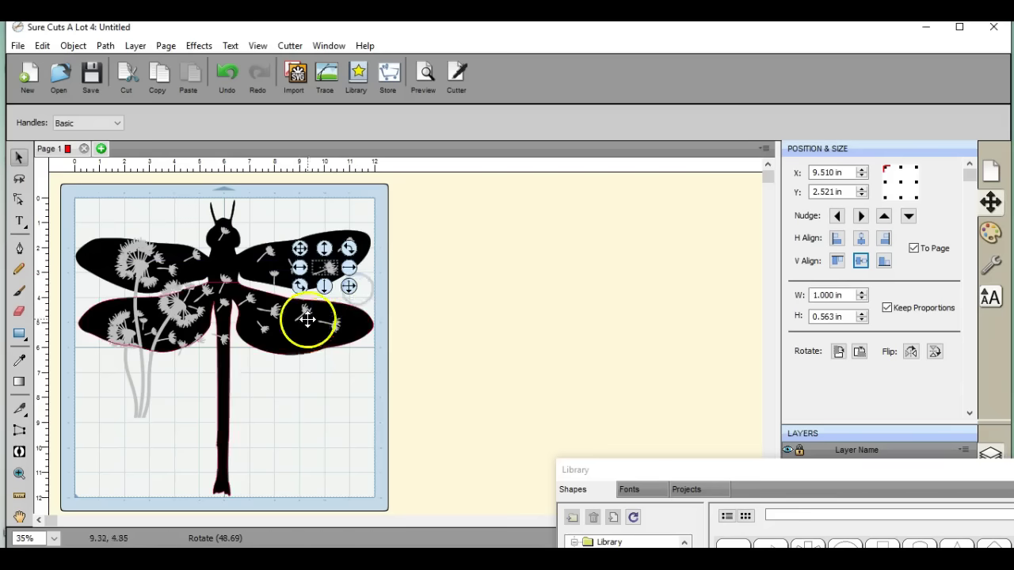
click(330, 390)
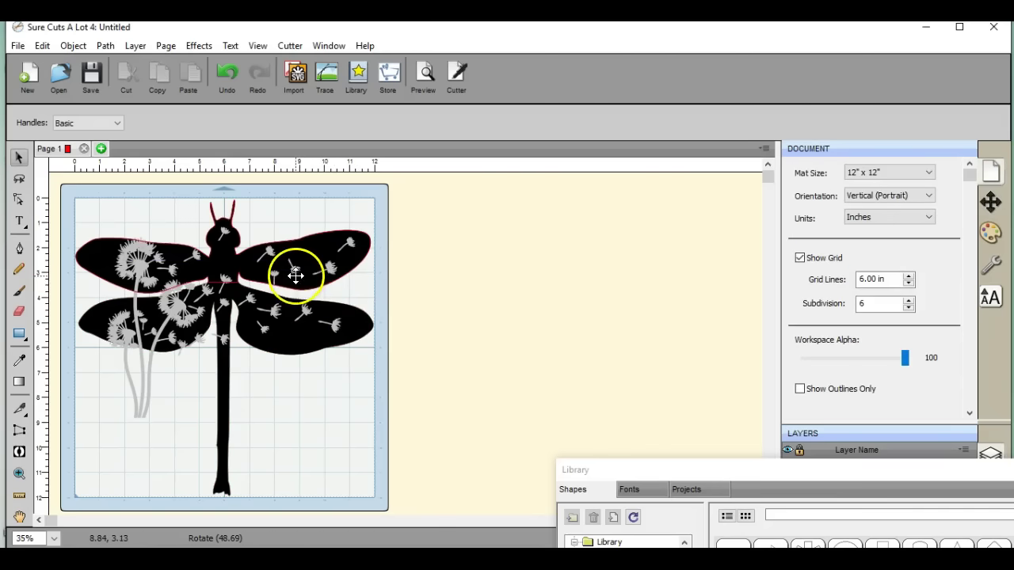
click(296, 271)
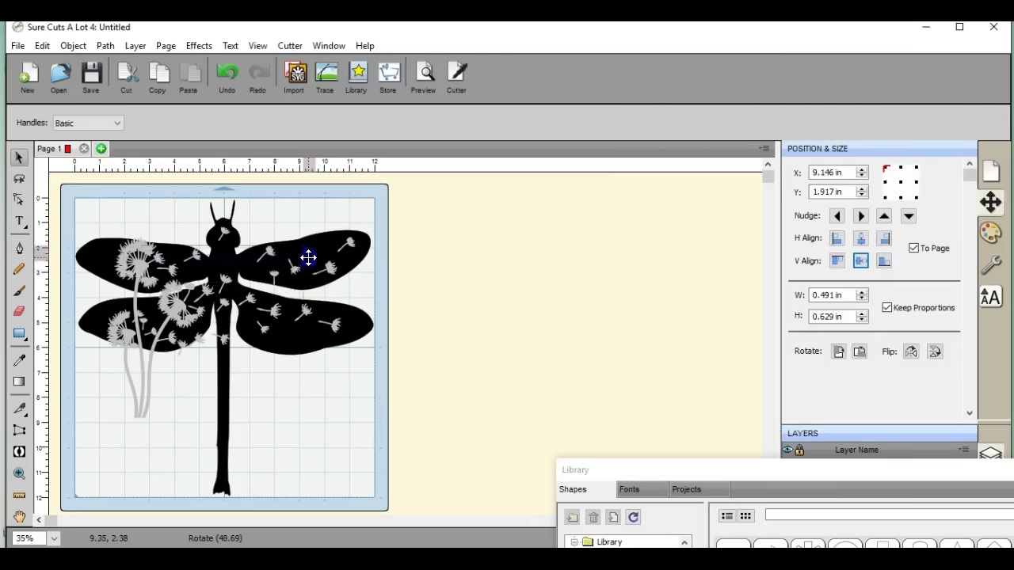
drag(308, 256, 305, 256)
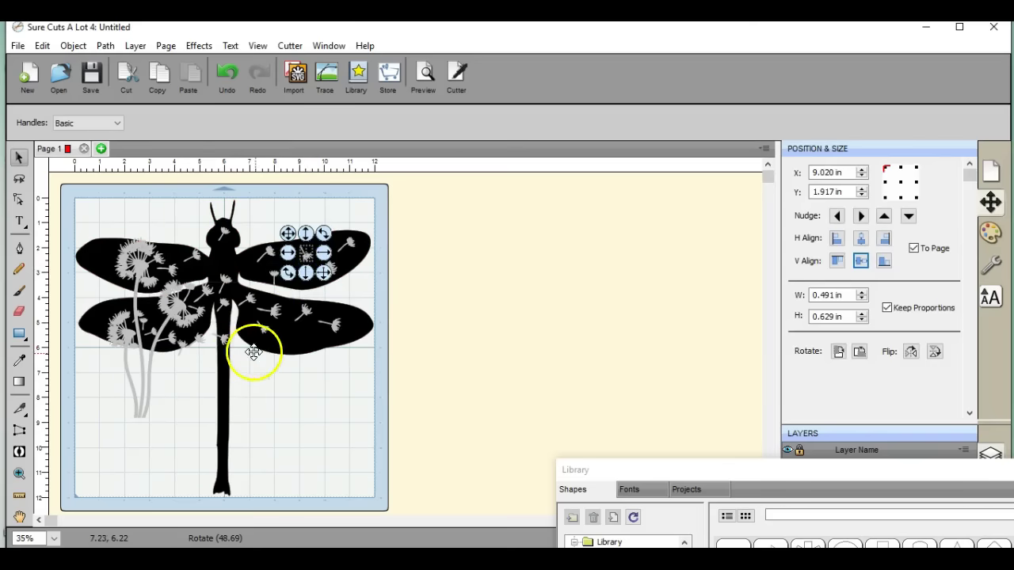
- Rotate the small body seed and place small seeds on the lower right wing and beside the body
click(223, 342)
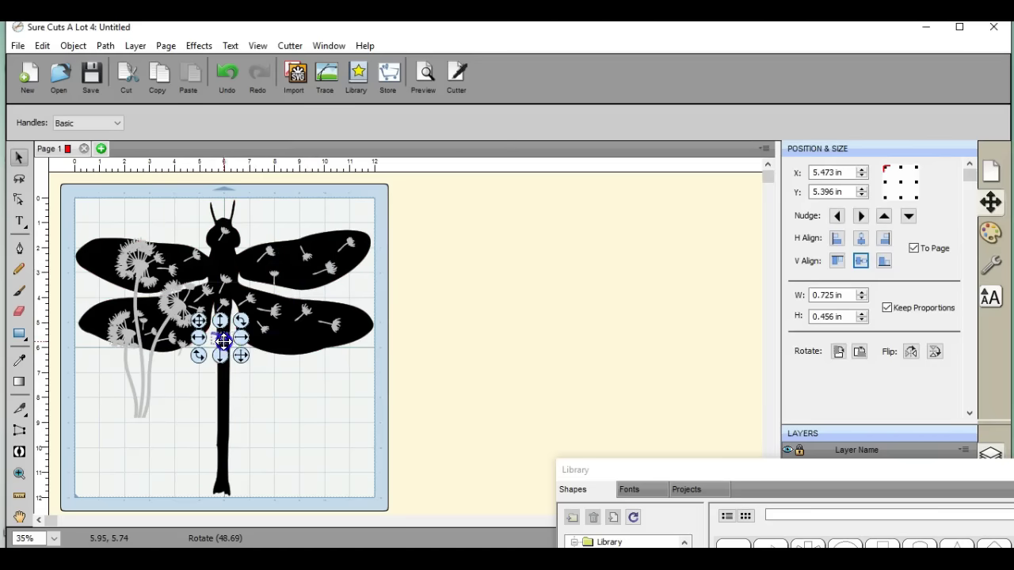
drag(241, 320, 241, 349)
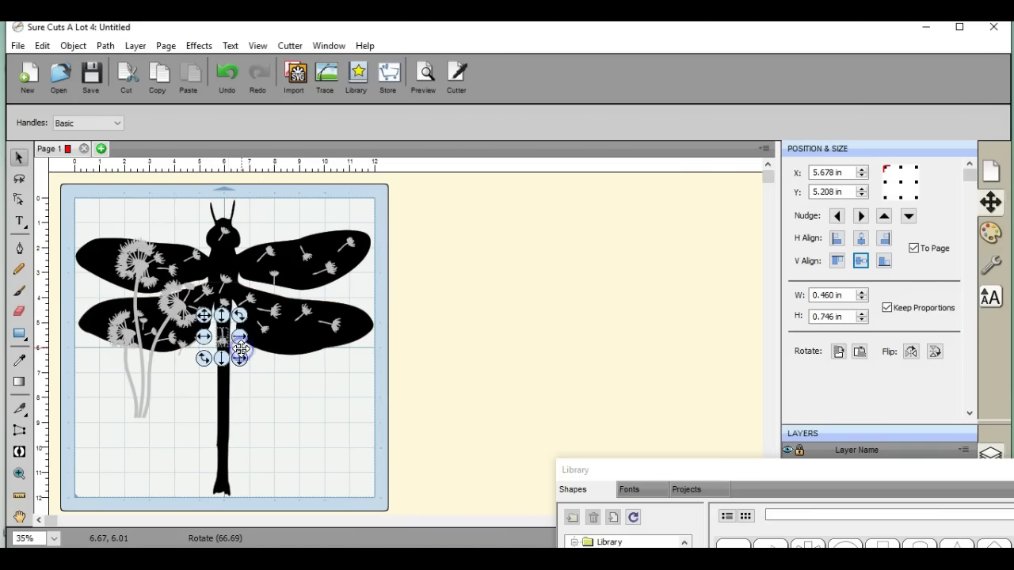
click(273, 385)
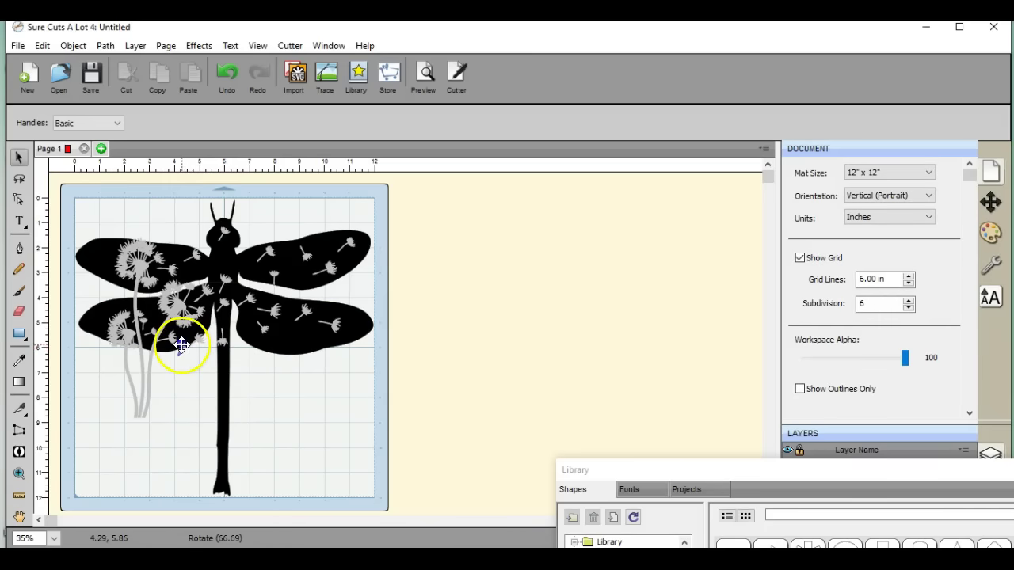
drag(182, 346, 304, 341)
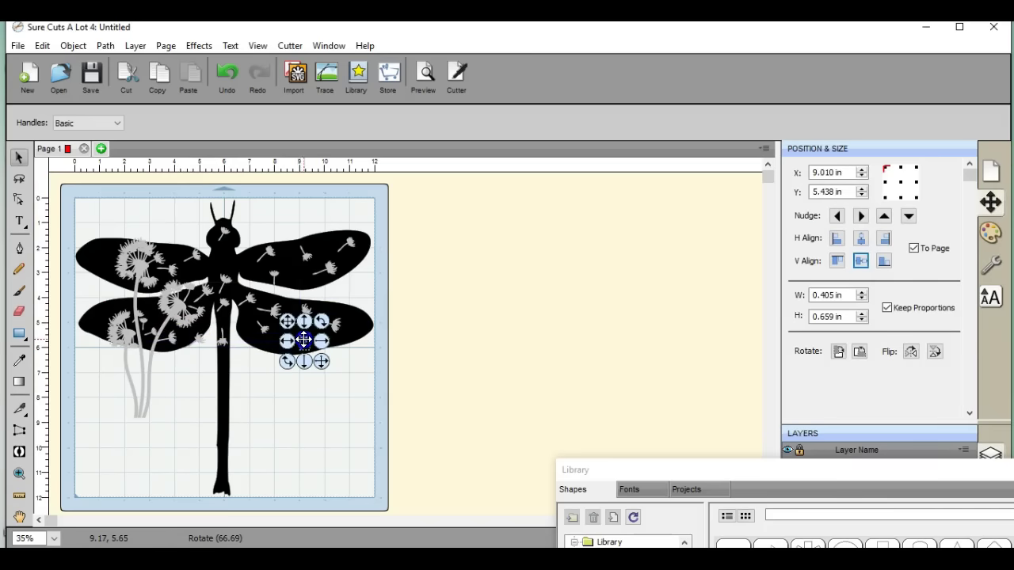
click(220, 340)
click(199, 341)
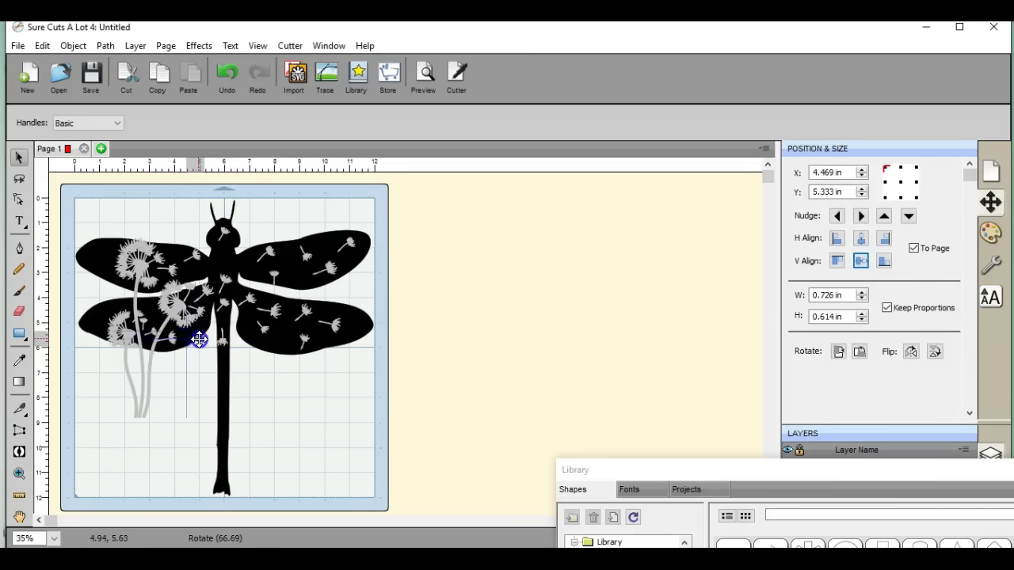
click(199, 366)
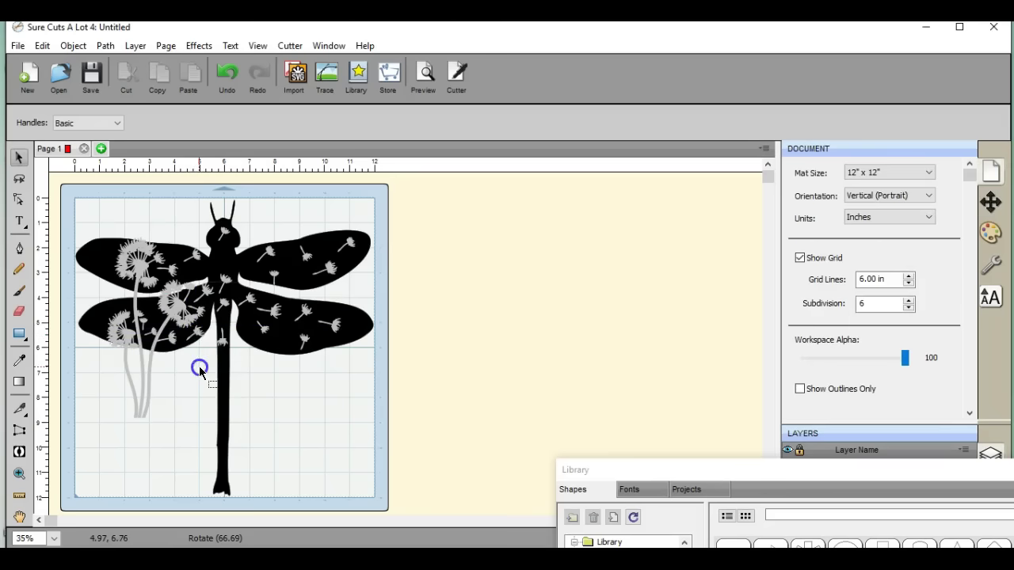
click(197, 331)
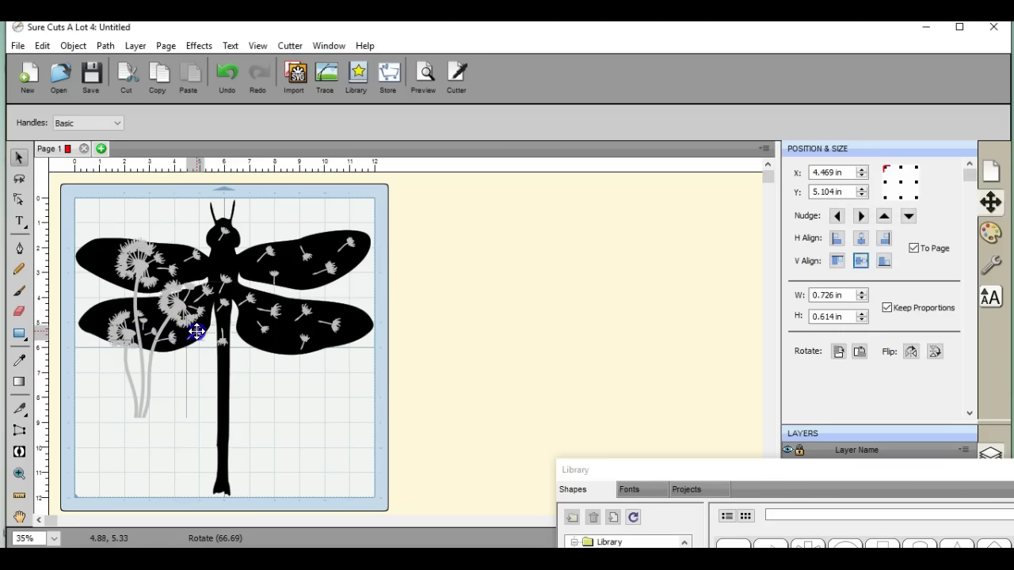
click(182, 388)
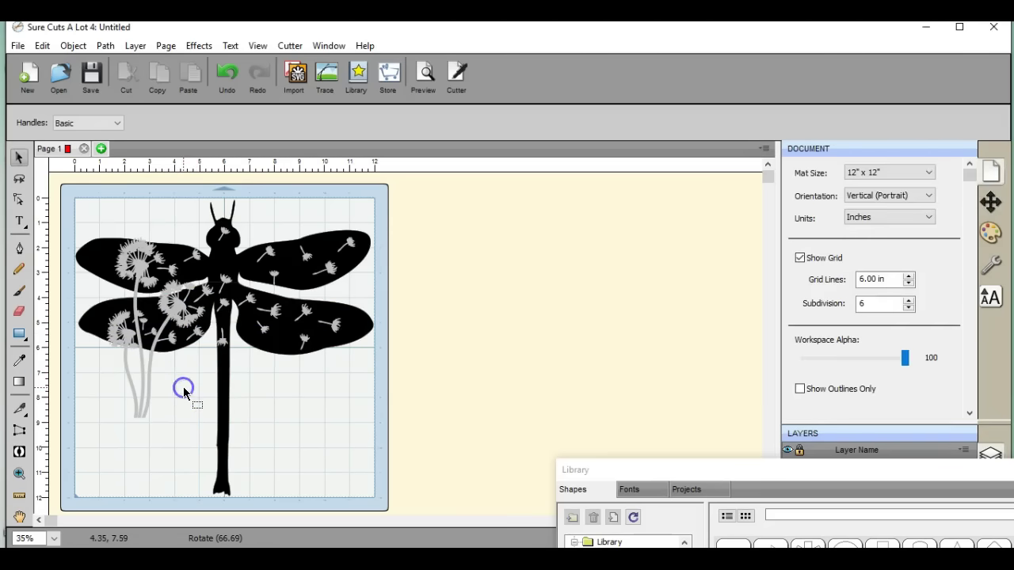
- Shift the dandelion stems, including the tall stem, slightly upward
drag(181, 387, 120, 383)
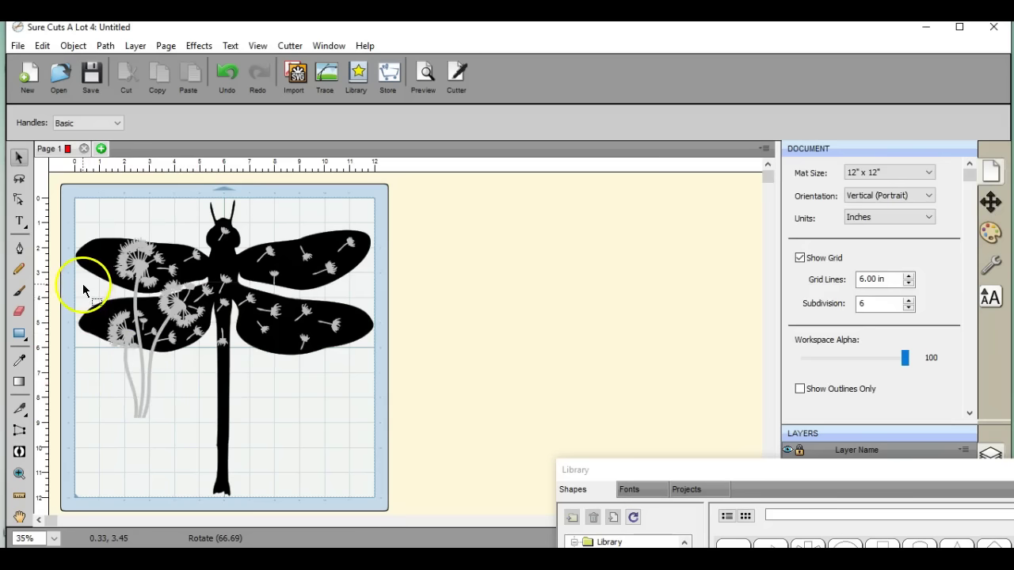
drag(84, 287, 141, 371)
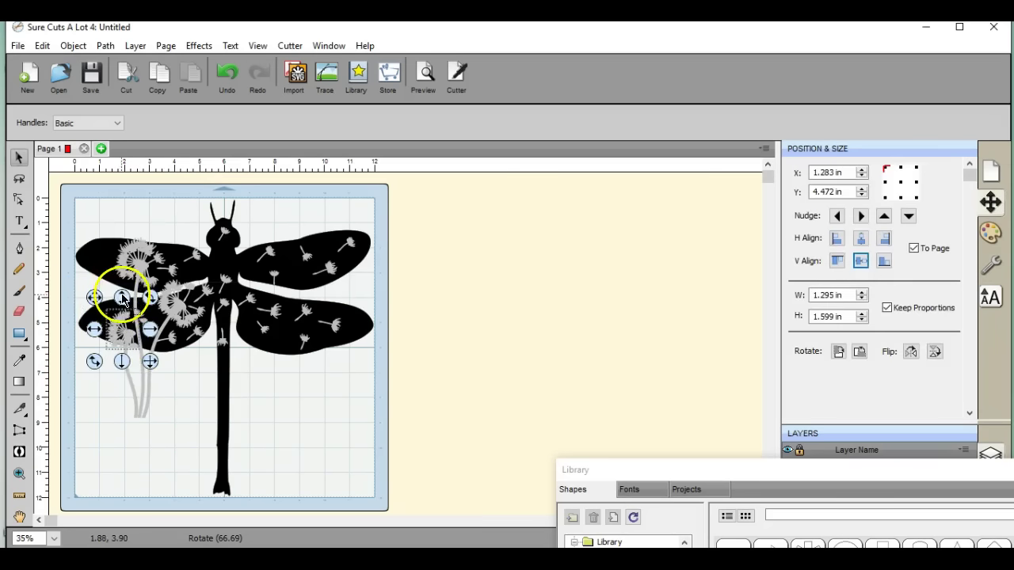
drag(120, 300, 121, 295)
click(134, 386)
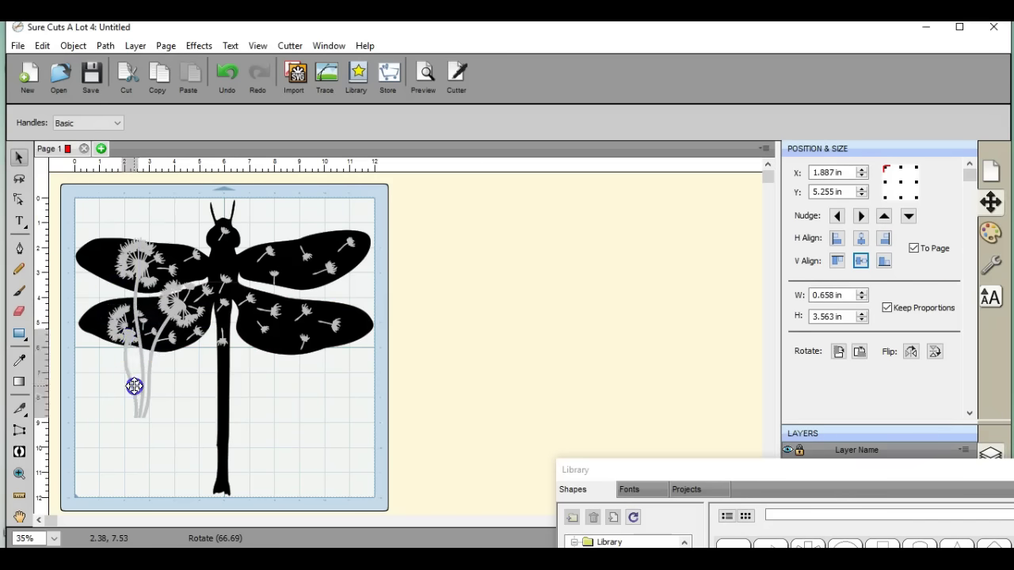
drag(129, 317, 129, 314)
click(126, 457)
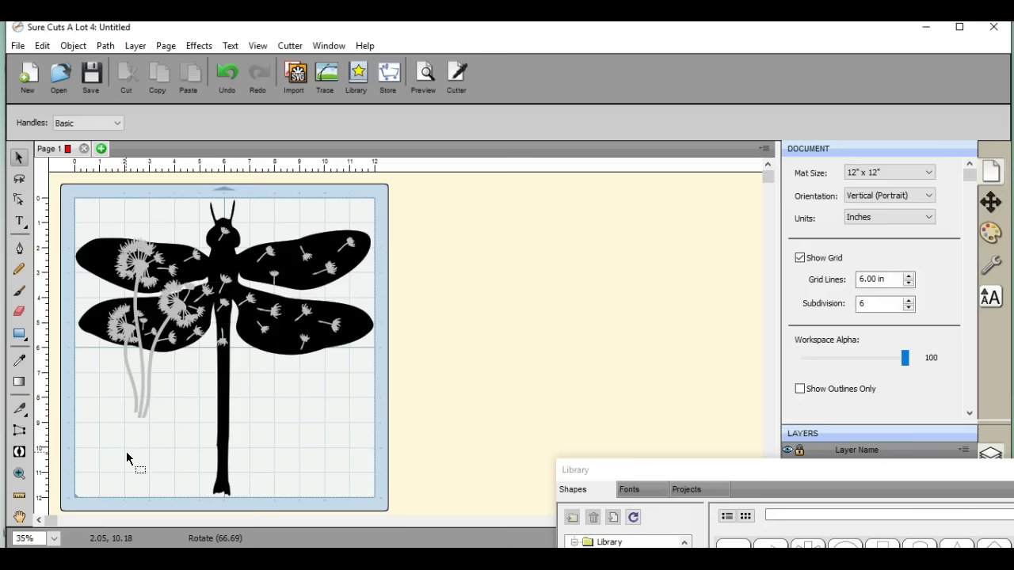
- Move the seed on the dragonfly's body up toward the thorax
click(225, 283)
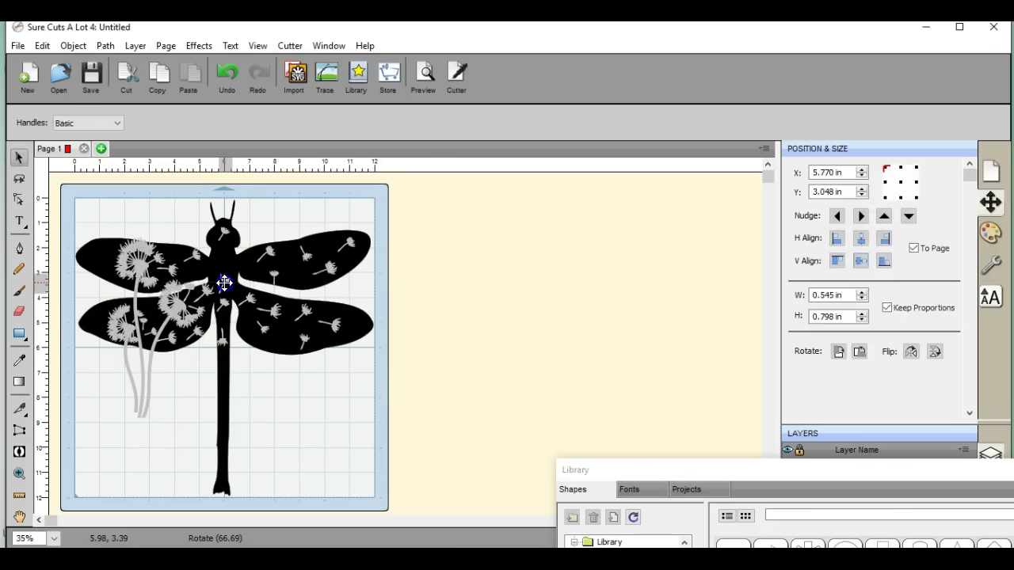
drag(224, 283, 225, 269)
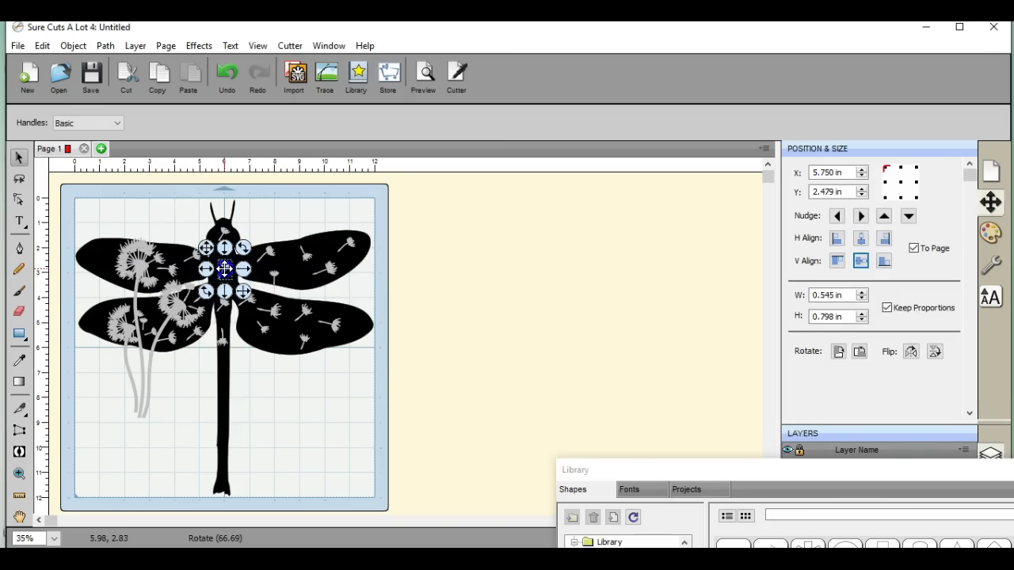
click(266, 372)
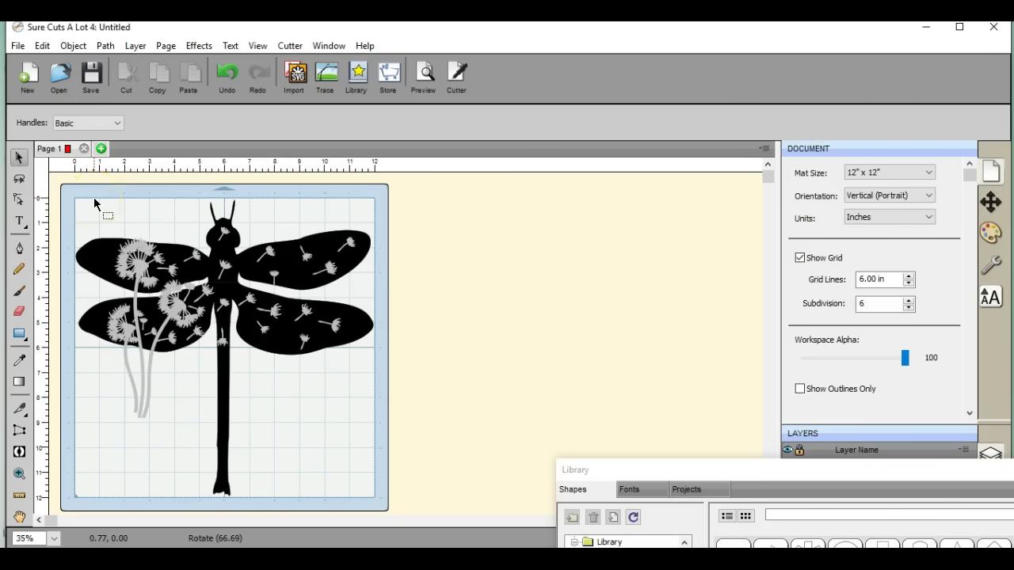
- Close the library window and enlarge the Layers list so all layers are visible
click(108, 46)
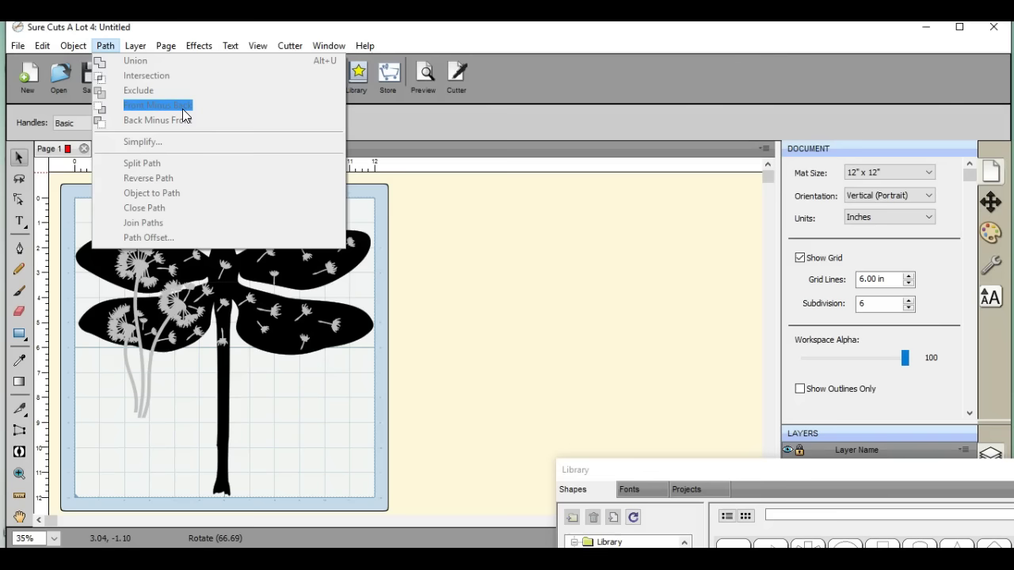
click(444, 189)
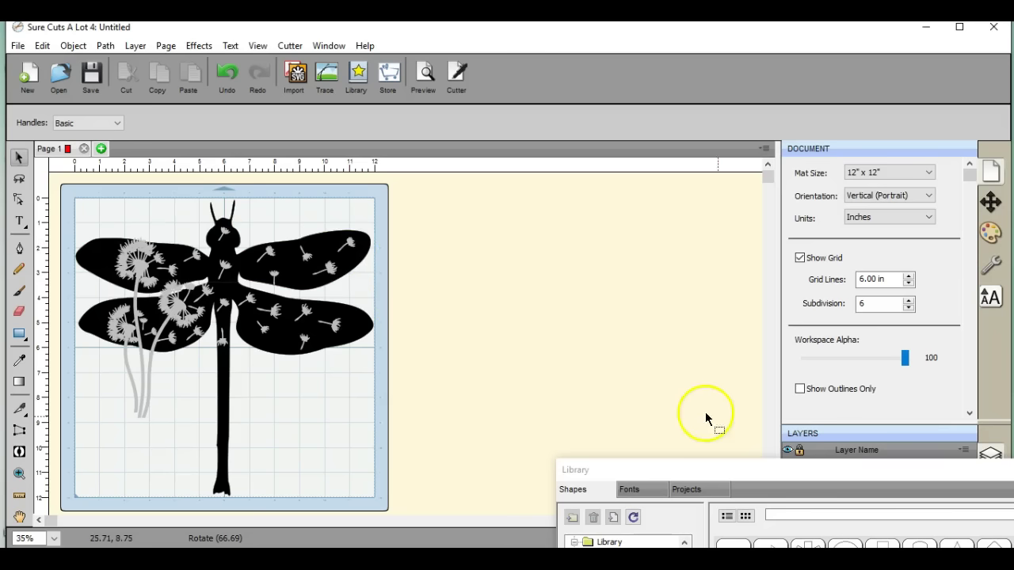
drag(887, 468, 498, 518)
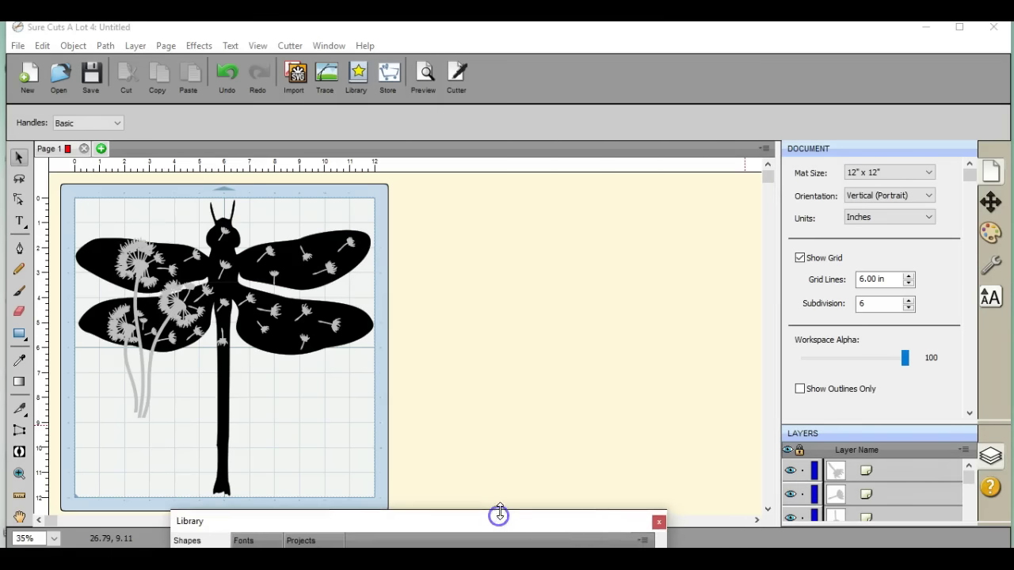
click(658, 523)
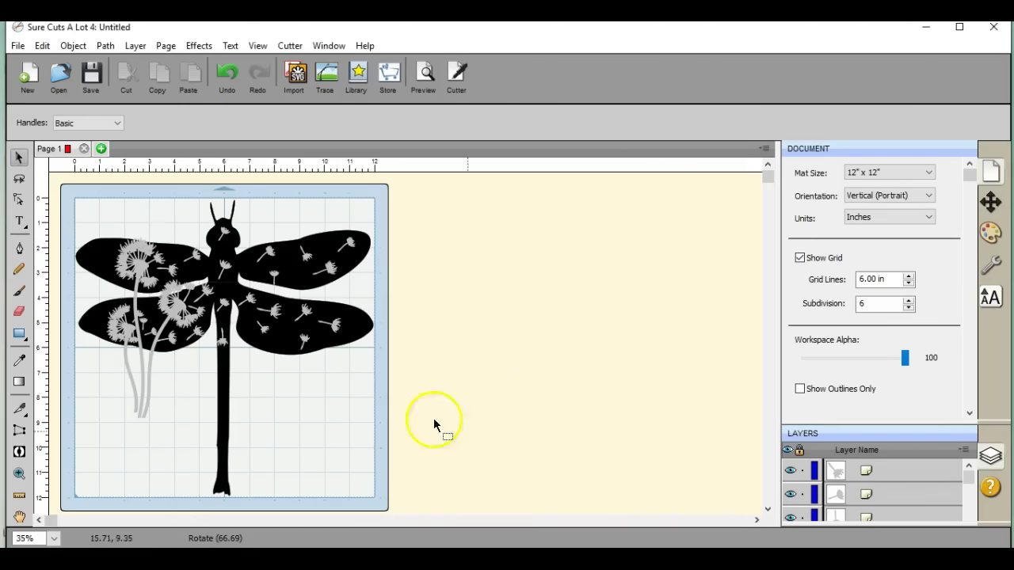
drag(873, 431, 847, 190)
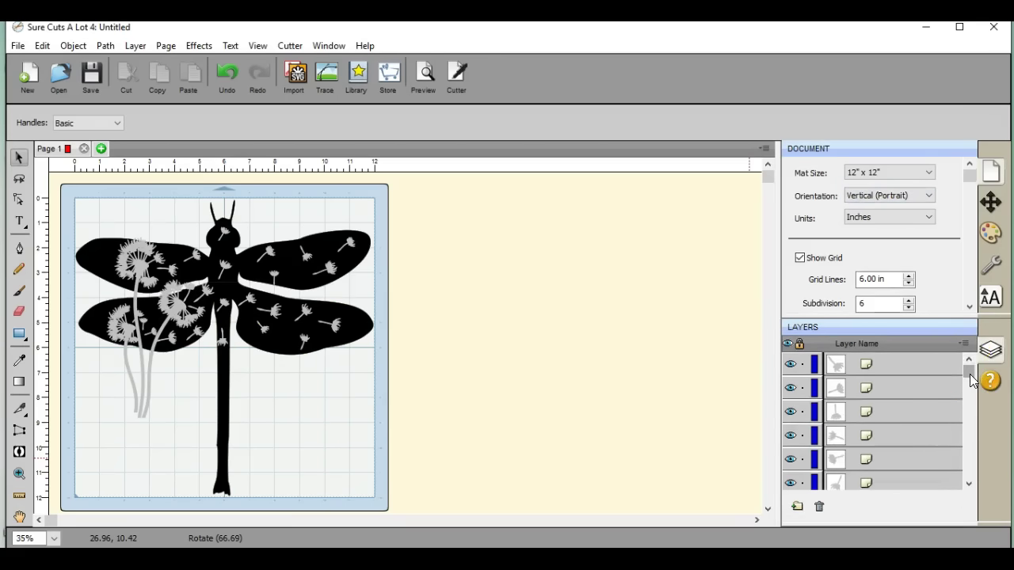
drag(970, 377, 974, 480)
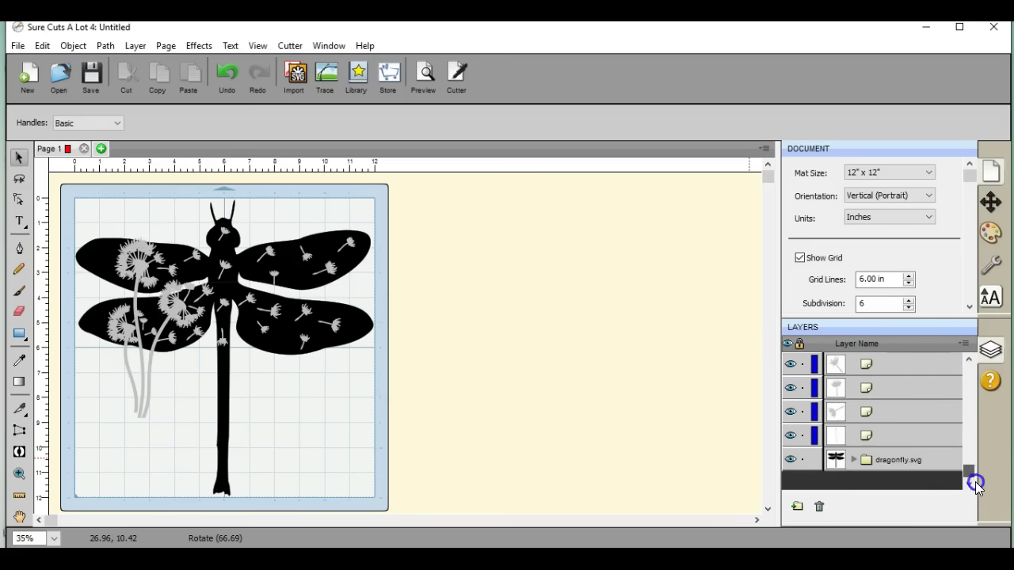
- Hide dragonfly.svg and group the four dandelion layers into one
click(790, 461)
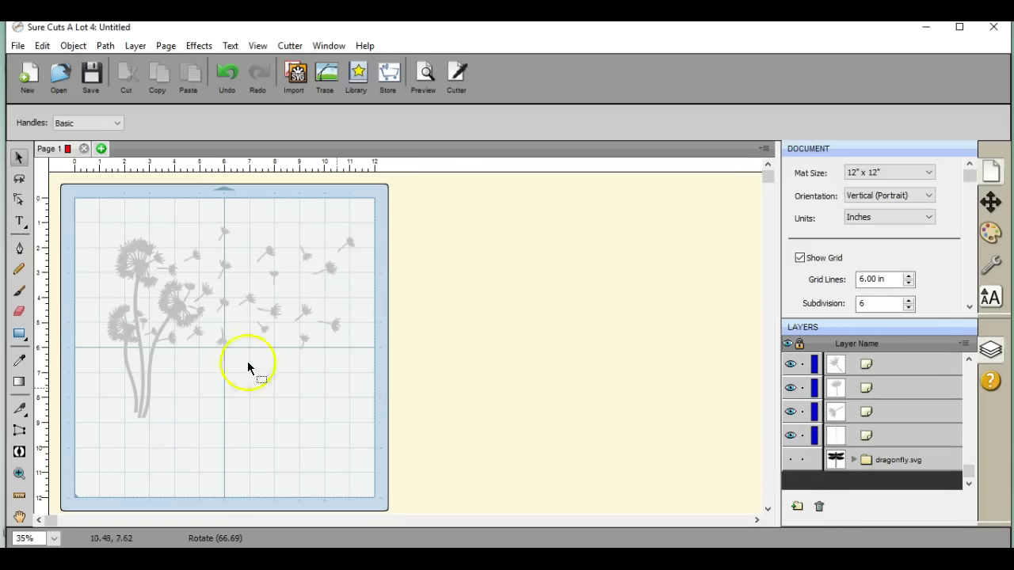
click(76, 204)
drag(77, 205, 377, 436)
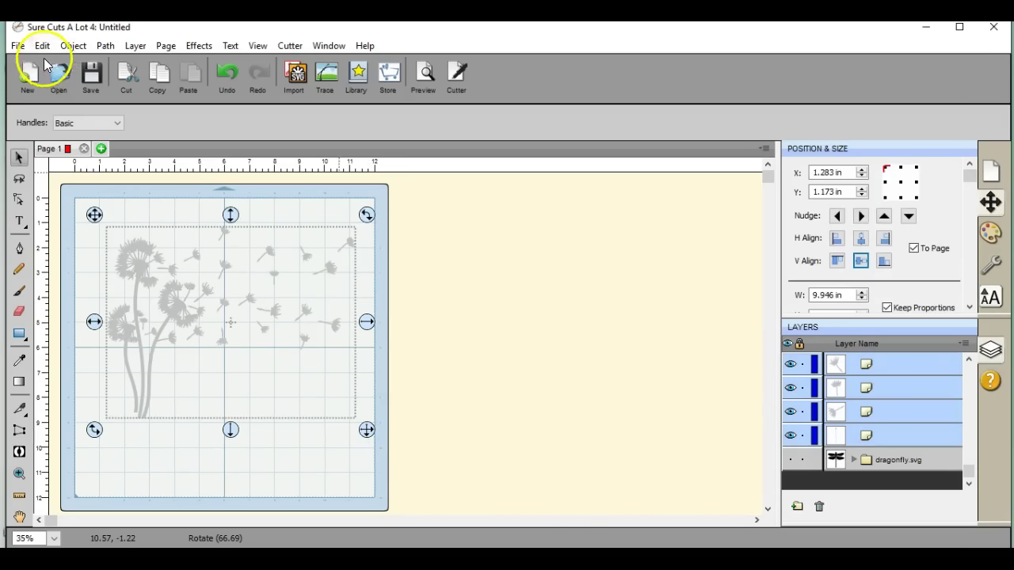
click(71, 50)
click(92, 136)
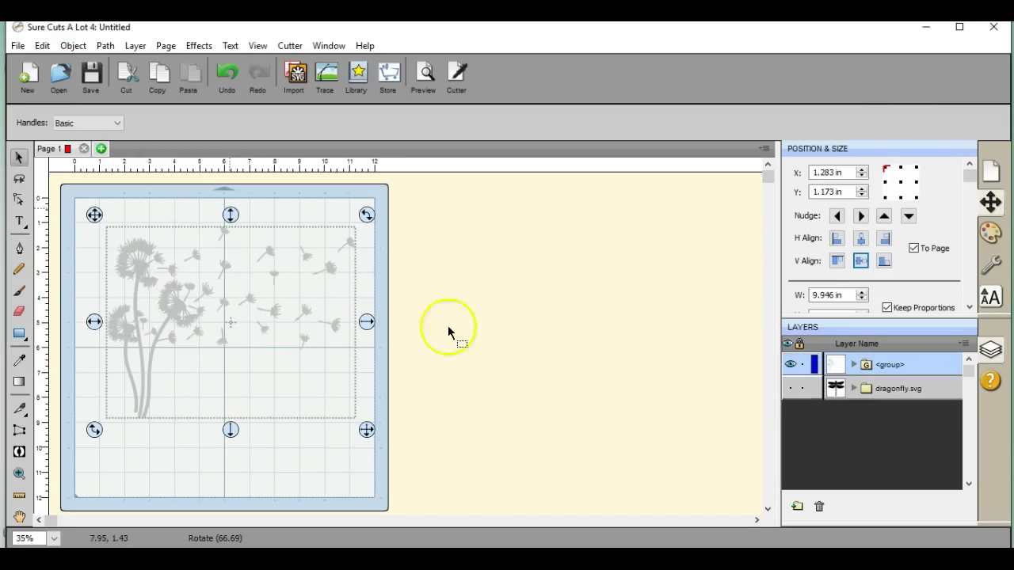
- Show the dragonfly again, hide the new dandelion group, and select the whole dragonfly
click(790, 388)
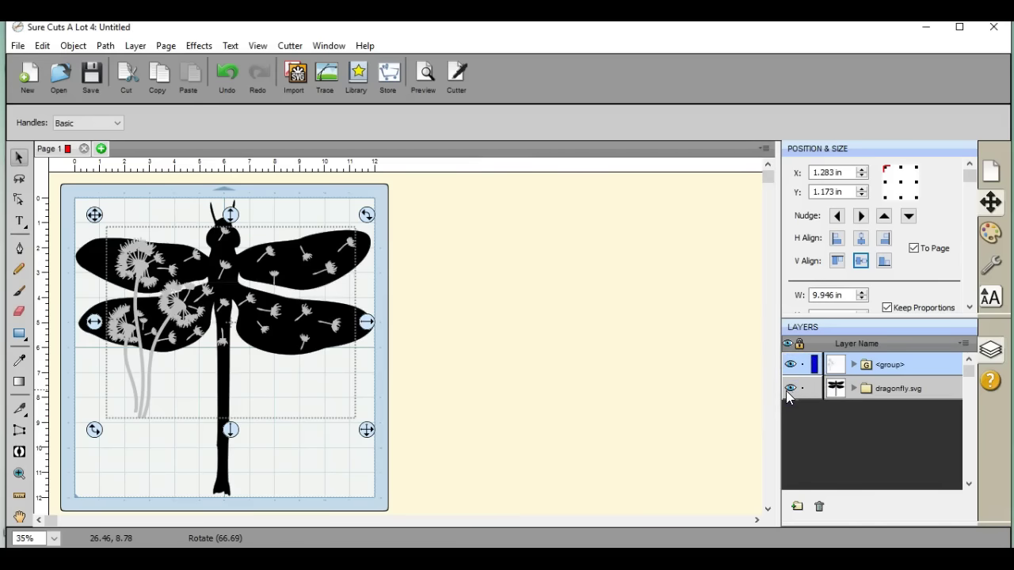
click(790, 365)
click(791, 365)
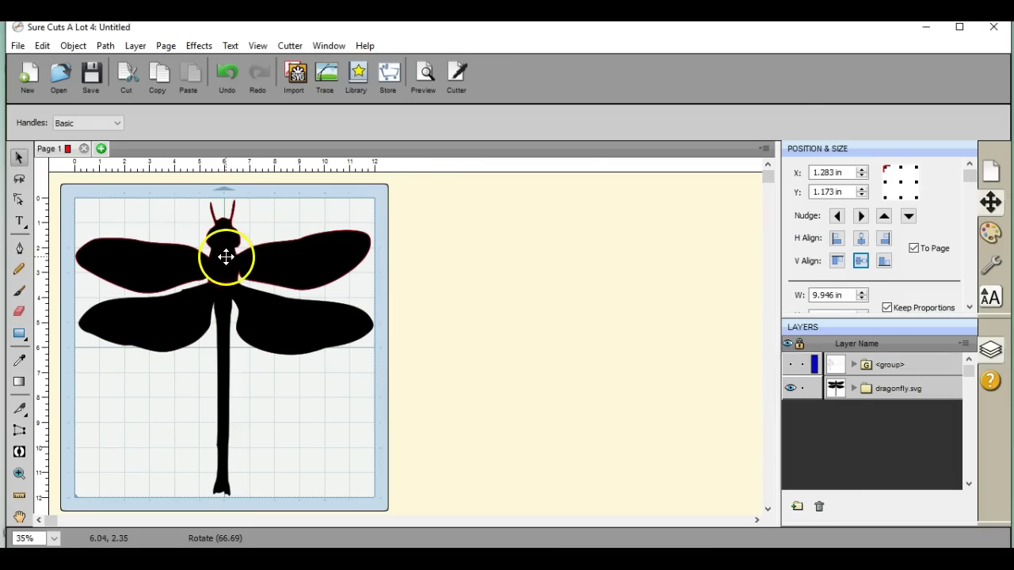
drag(72, 188, 386, 509)
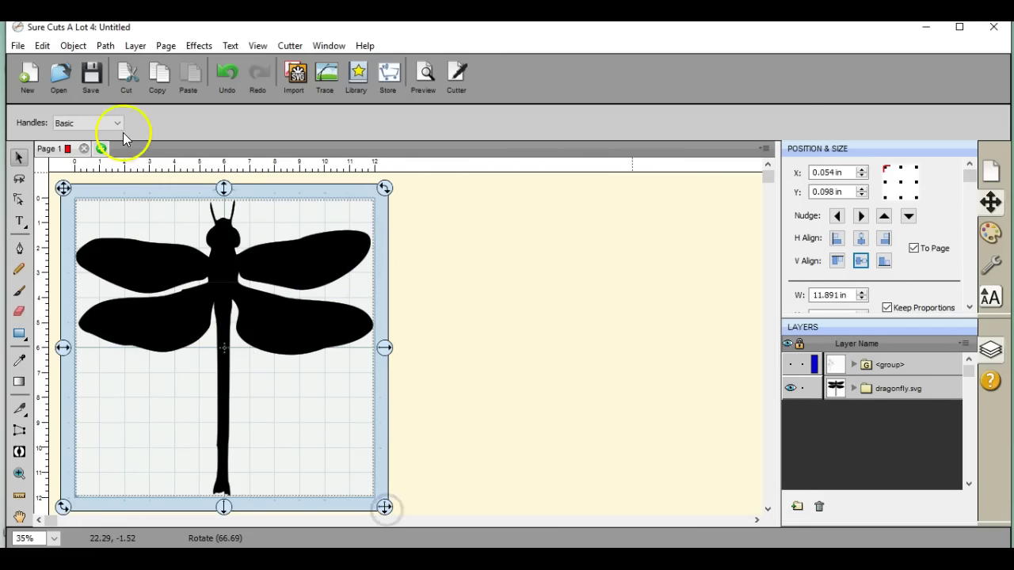
- Group the dragonfly into one object and make the dandelion group visible again
click(72, 46)
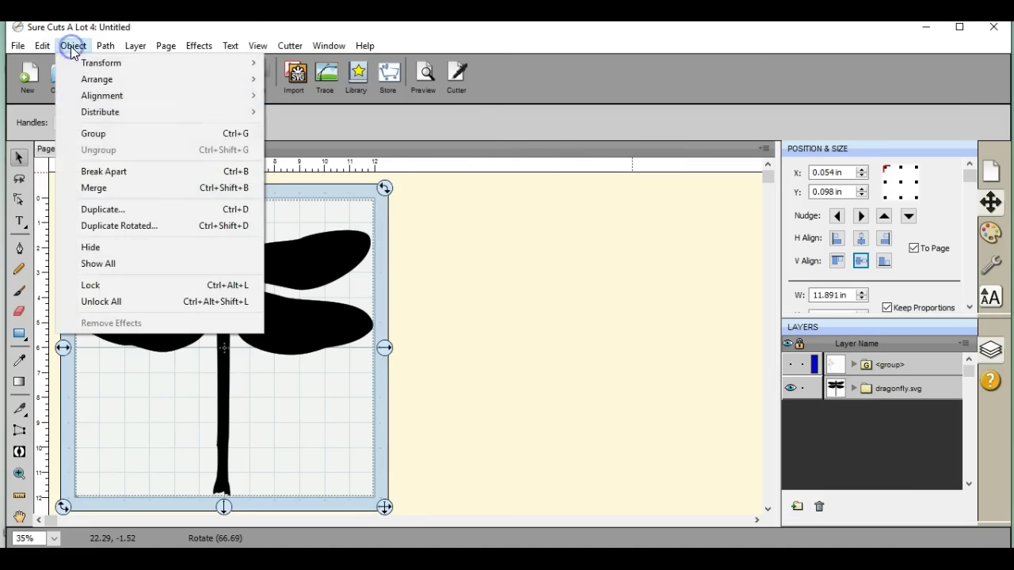
click(107, 133)
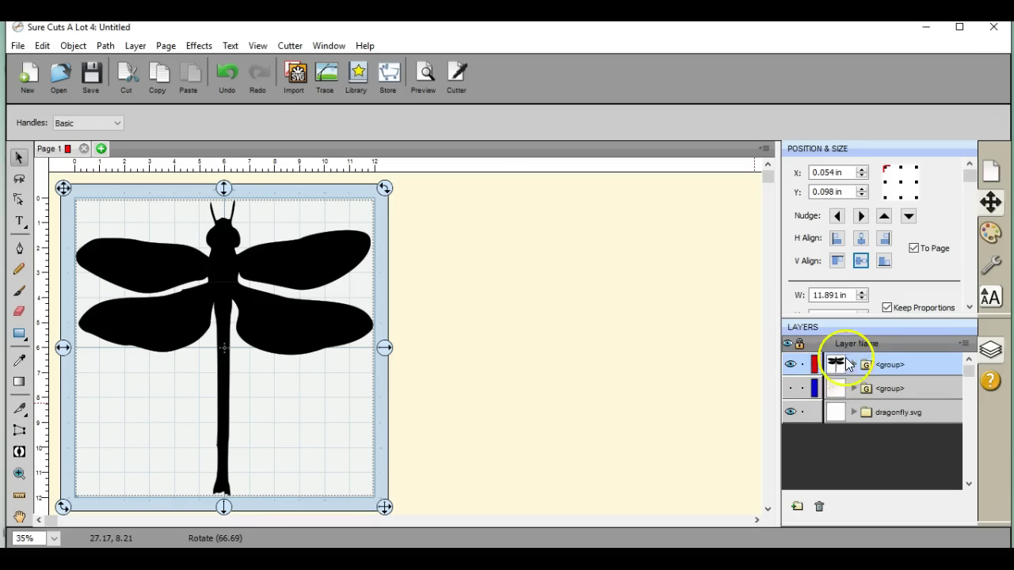
click(790, 388)
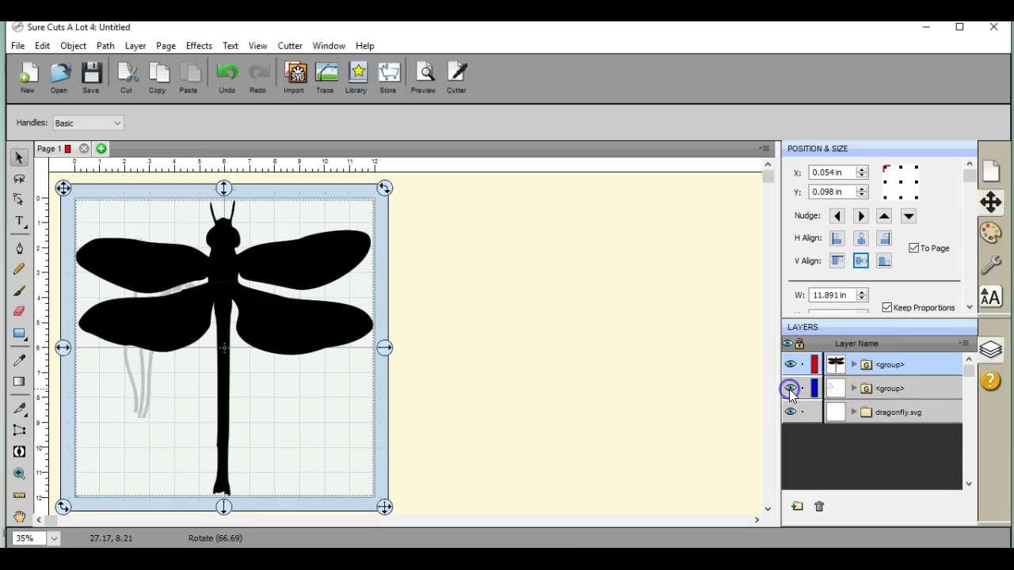
- Send the dragonfly group to the back behind the dandelions, then deselect
click(184, 275)
click(74, 46)
mouse_move(104, 81)
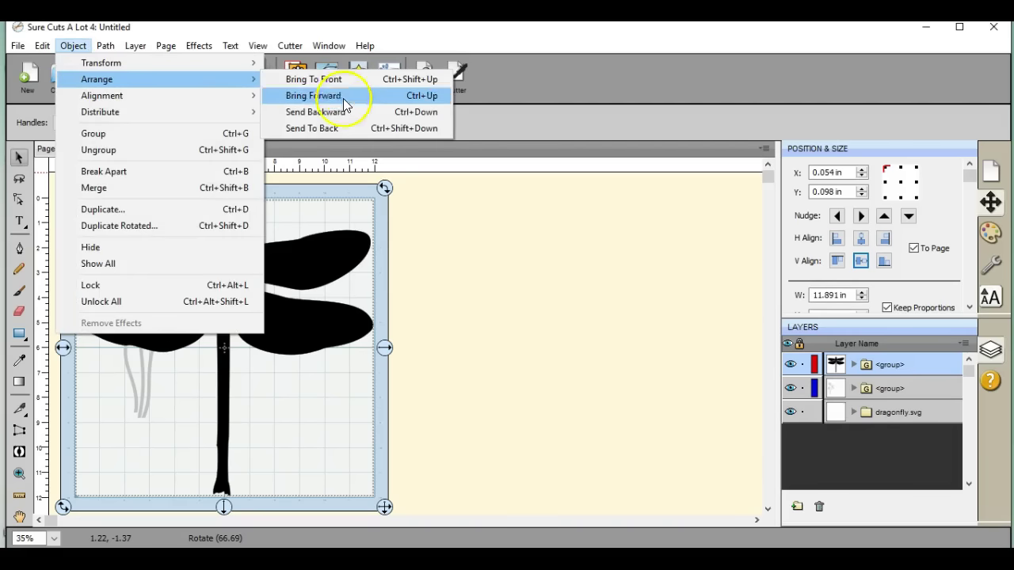
click(338, 131)
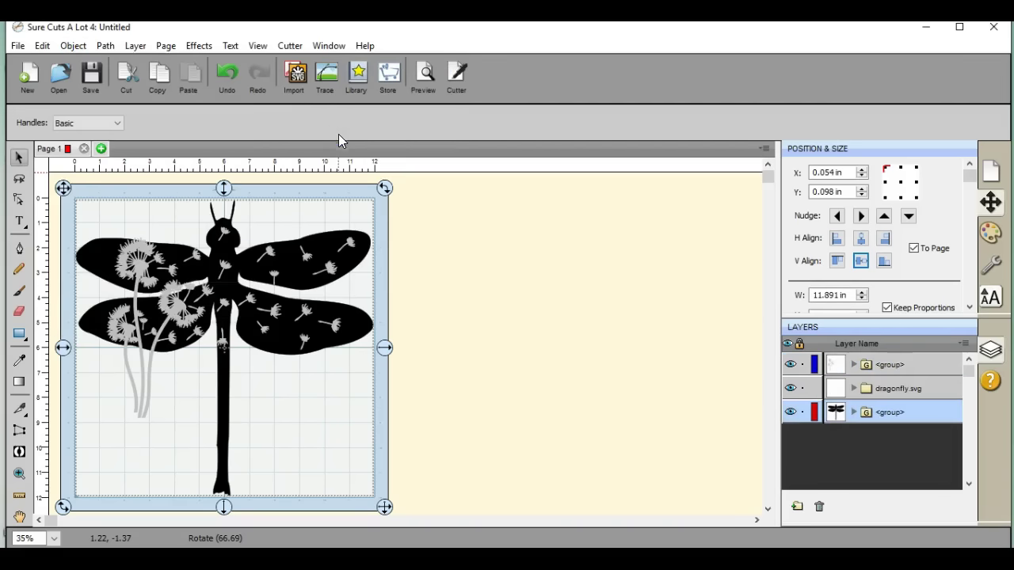
click(427, 339)
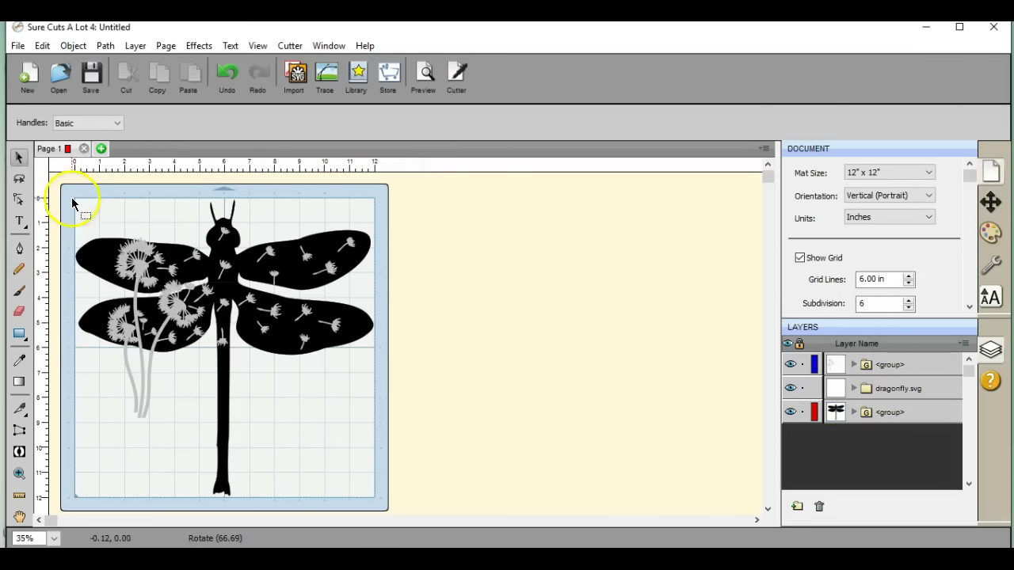
- Select both groups and apply Path > Back Minus Front to subtract the dandelions
drag(70, 193, 401, 508)
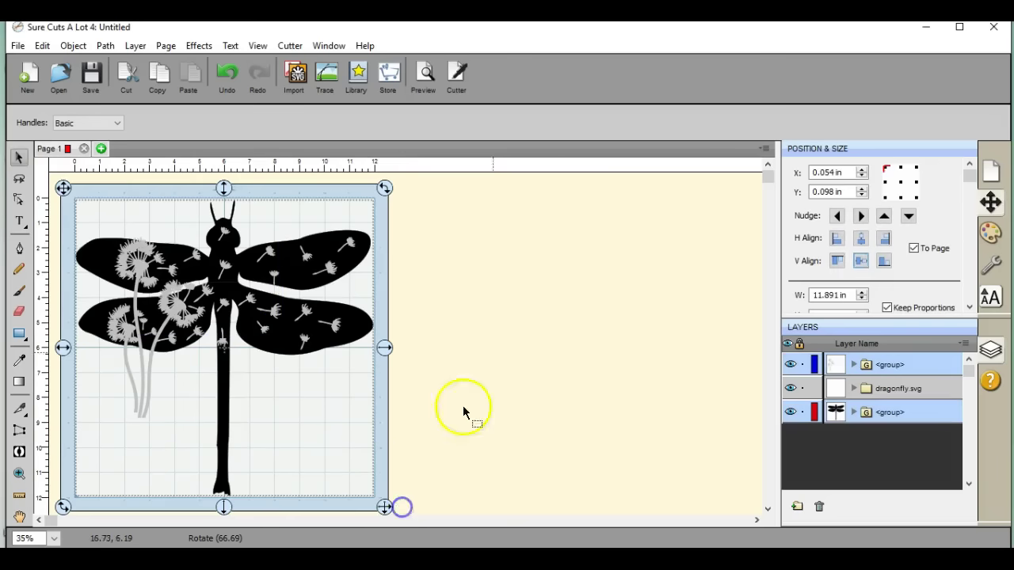
click(105, 47)
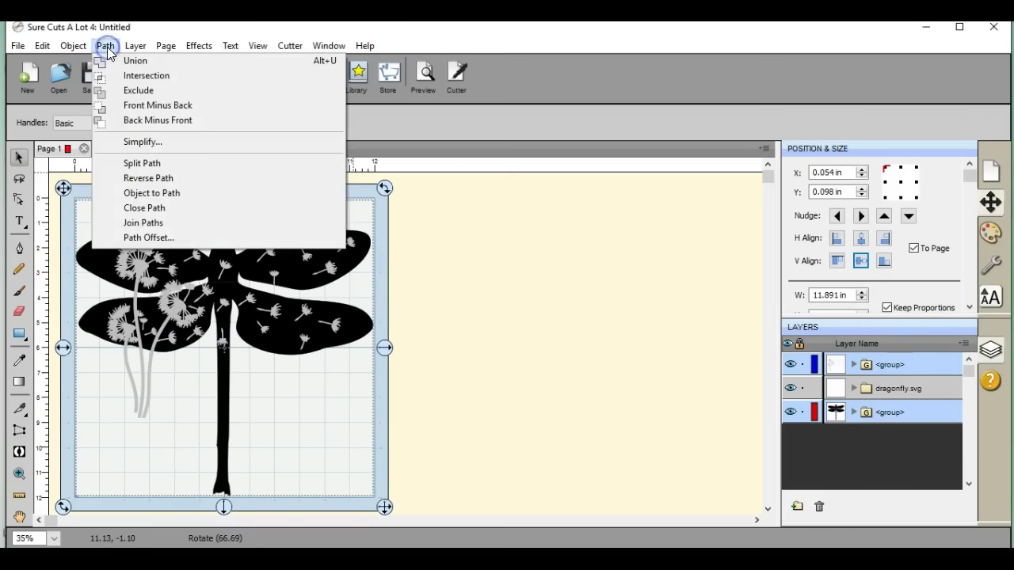
click(139, 120)
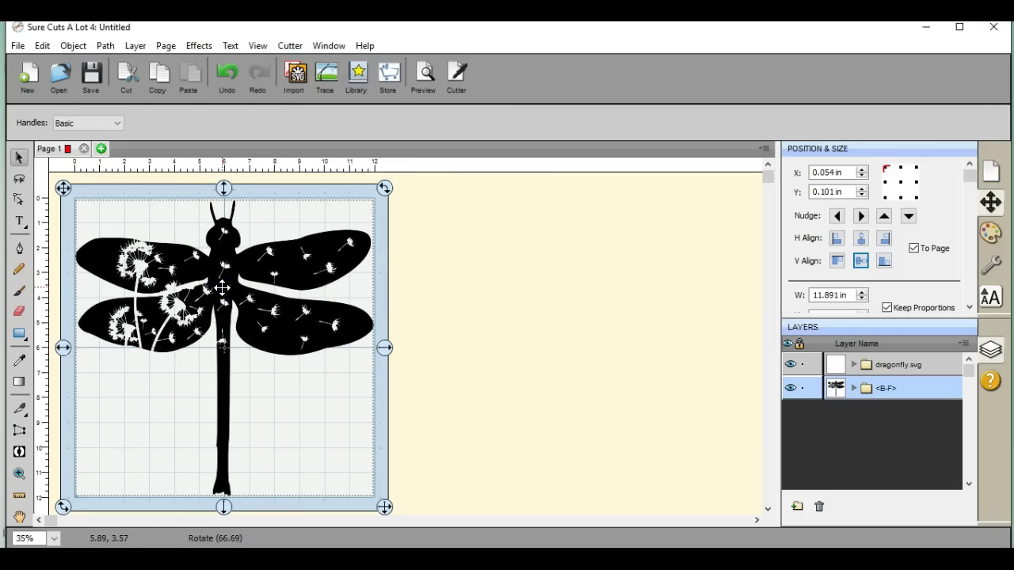
- Move the upper wings-and-head piece to Y 0 and the lower wings-and-tail piece down to Y 3.885
click(80, 45)
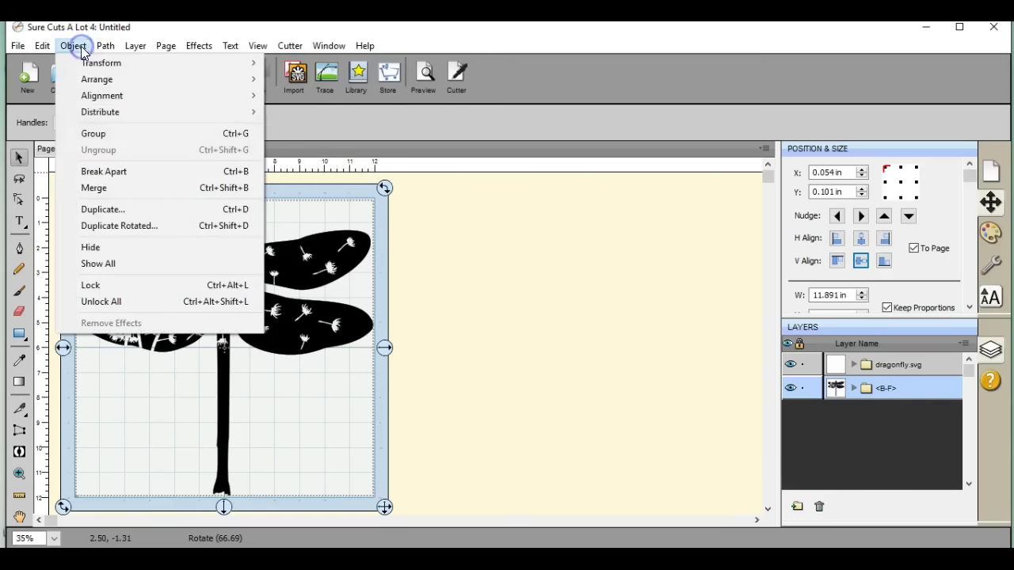
click(321, 131)
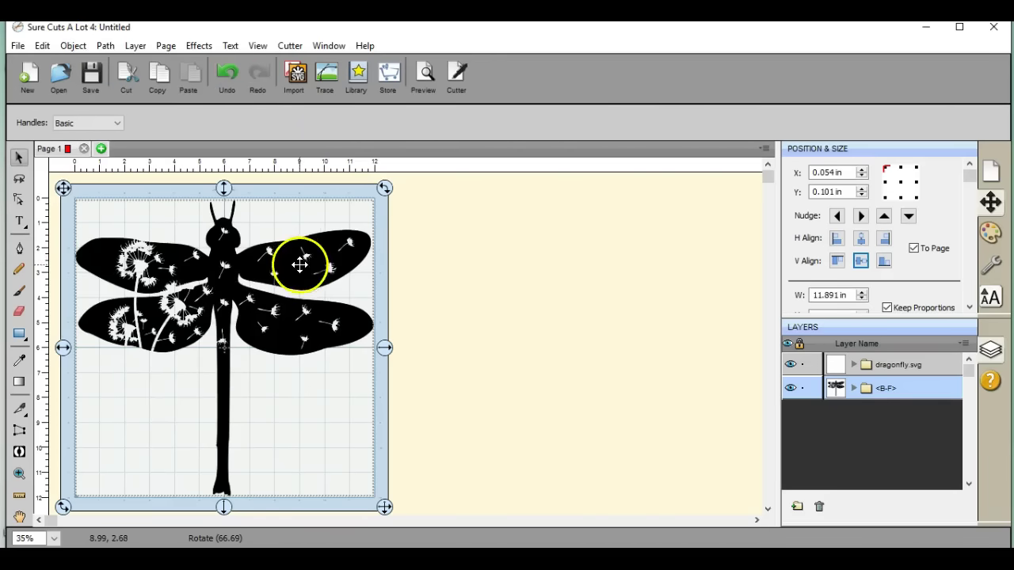
click(477, 263)
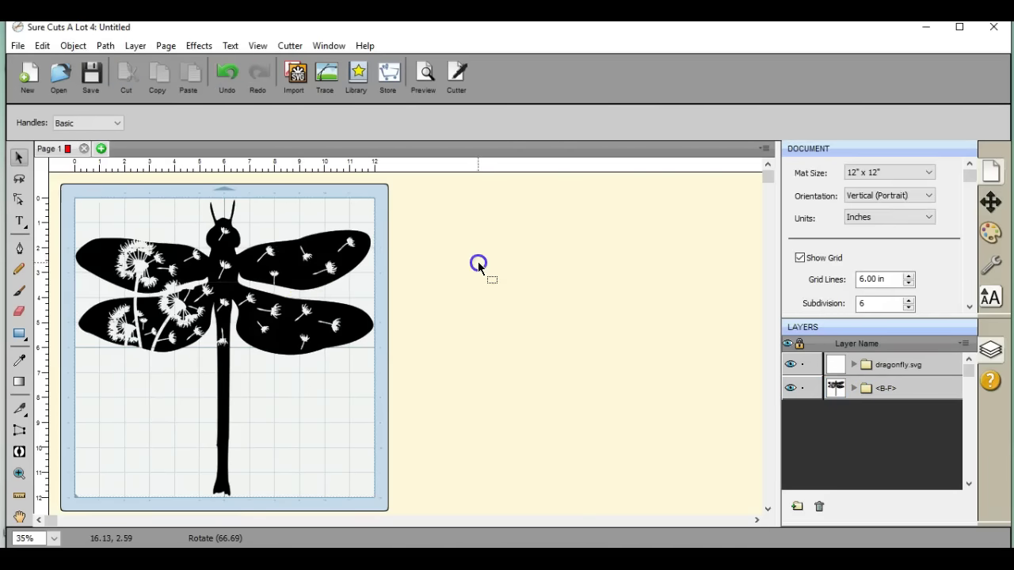
click(93, 258)
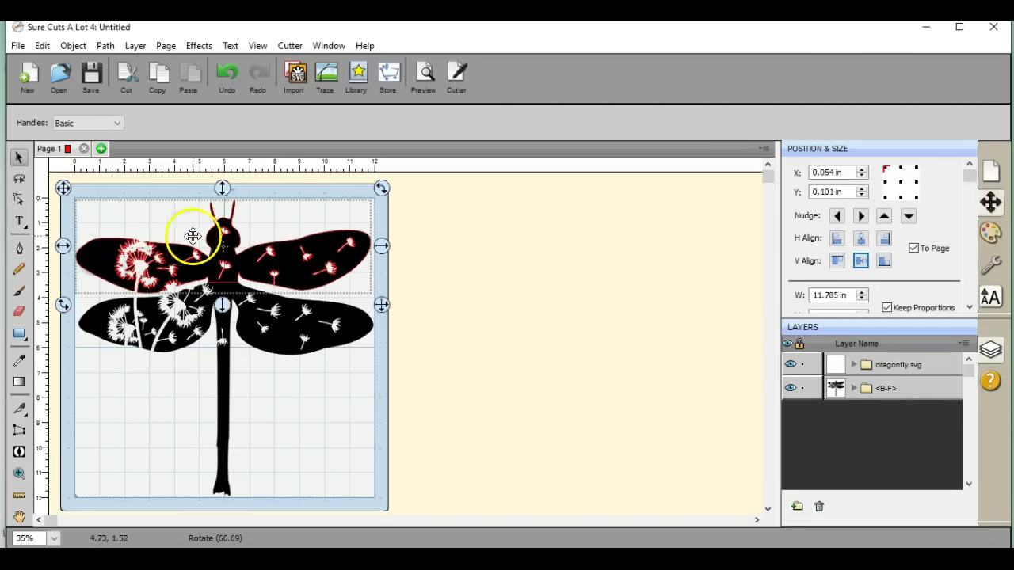
drag(222, 188, 223, 183)
click(223, 339)
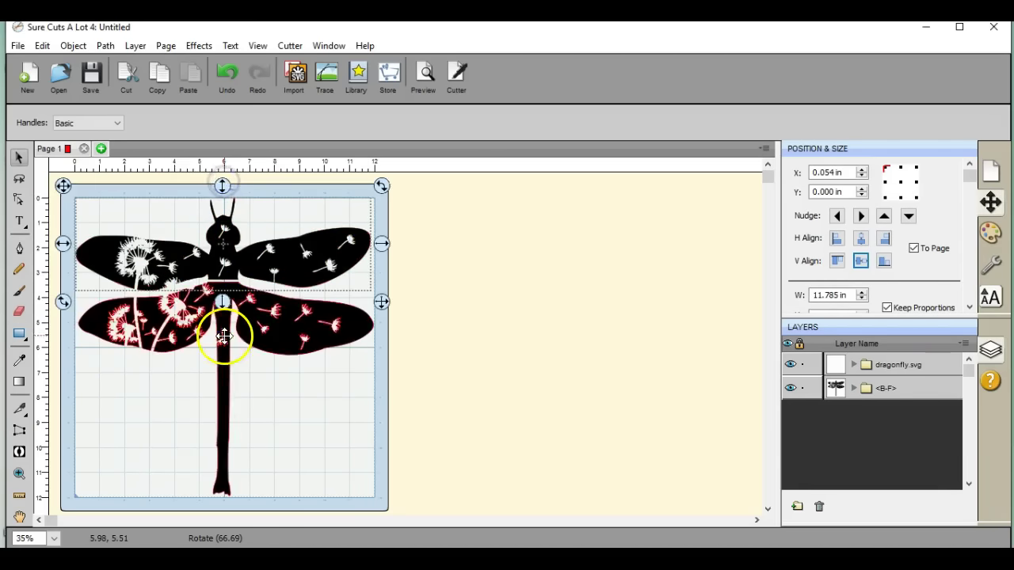
drag(225, 346, 224, 348)
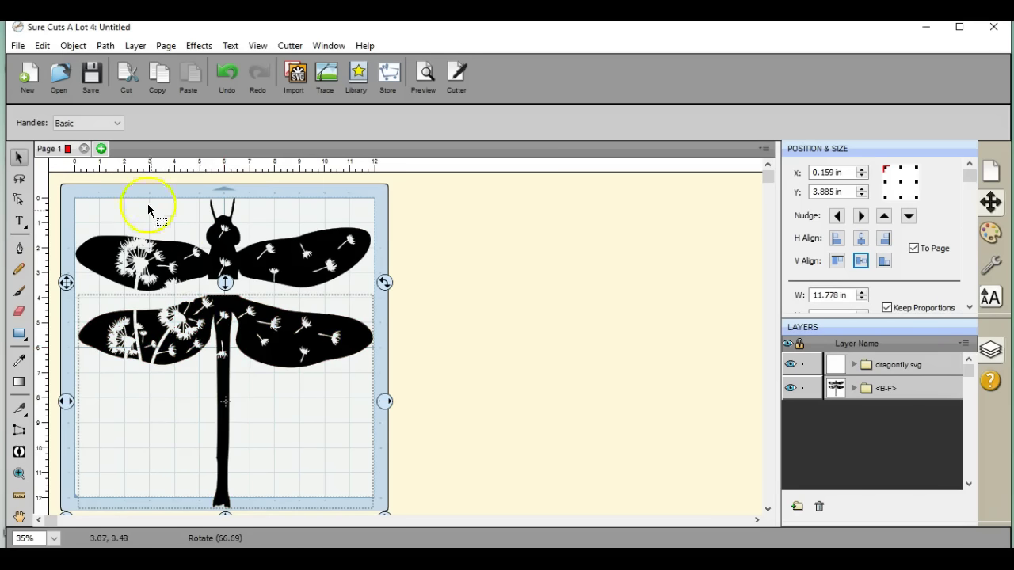
- Add Page 2 with default page properties, then go back to Page 1
click(101, 150)
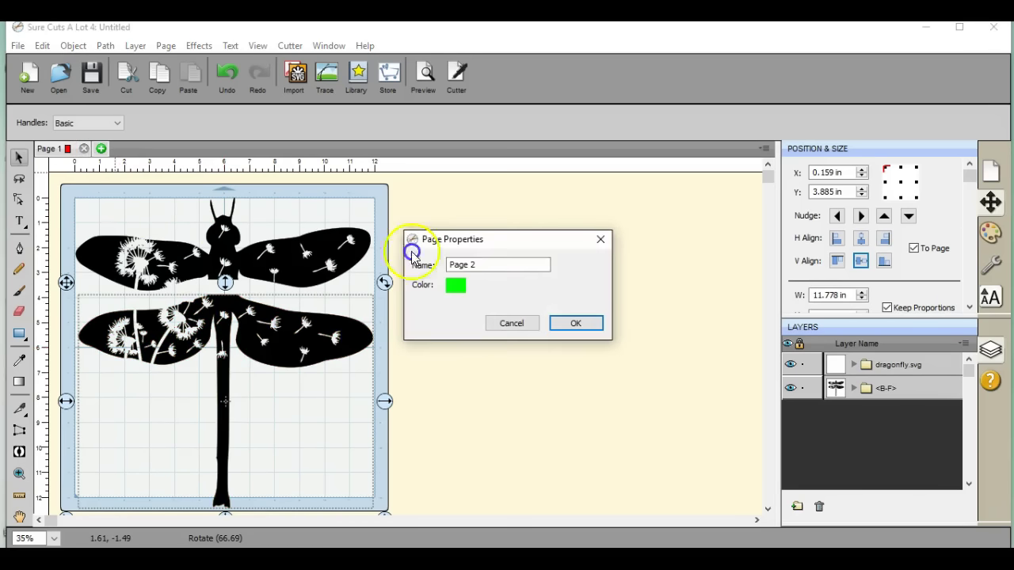
click(580, 325)
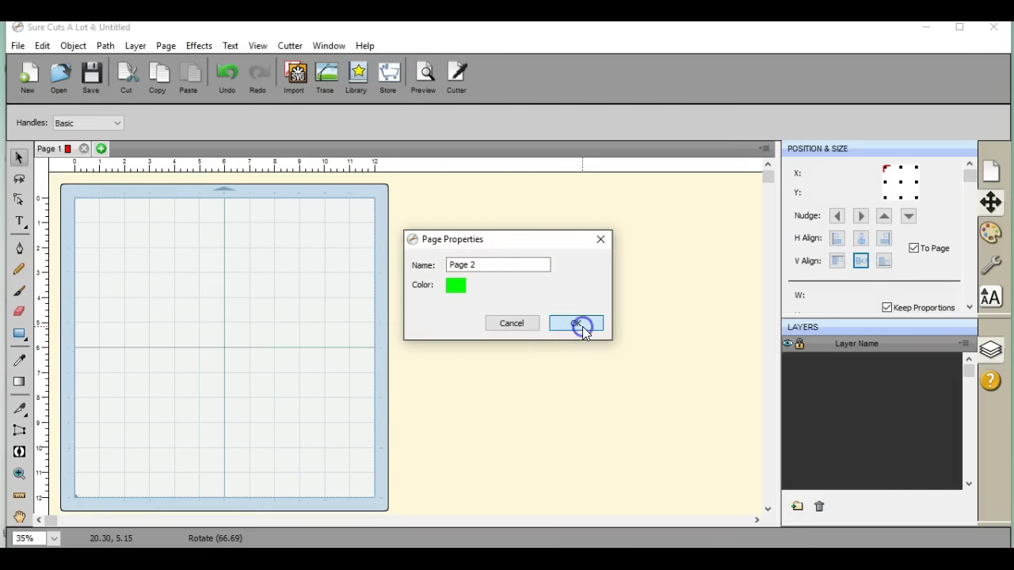
click(51, 149)
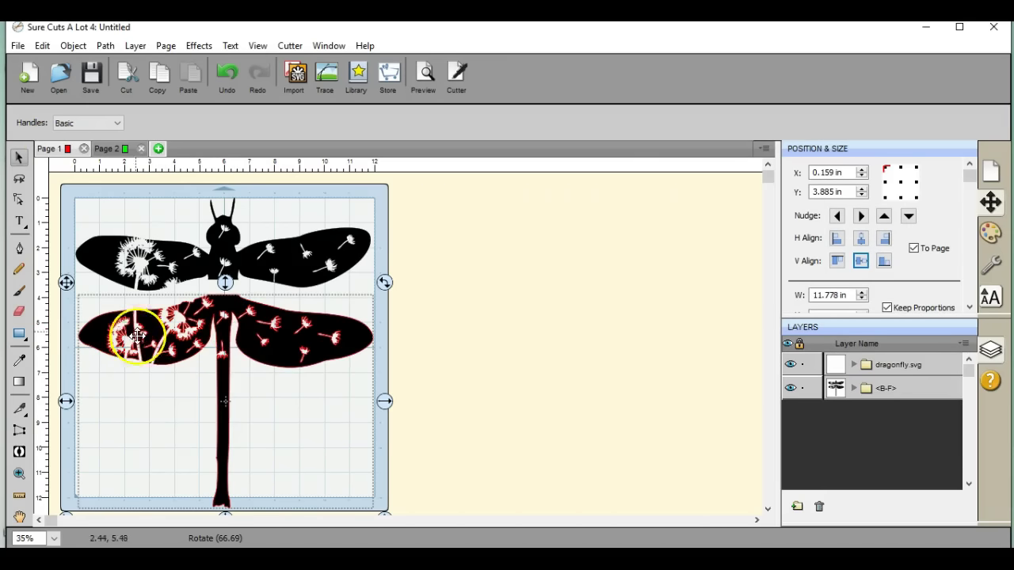
- Send the lower piece's layer to Page 2 and nudge the upper wings-and-head piece lower
click(963, 345)
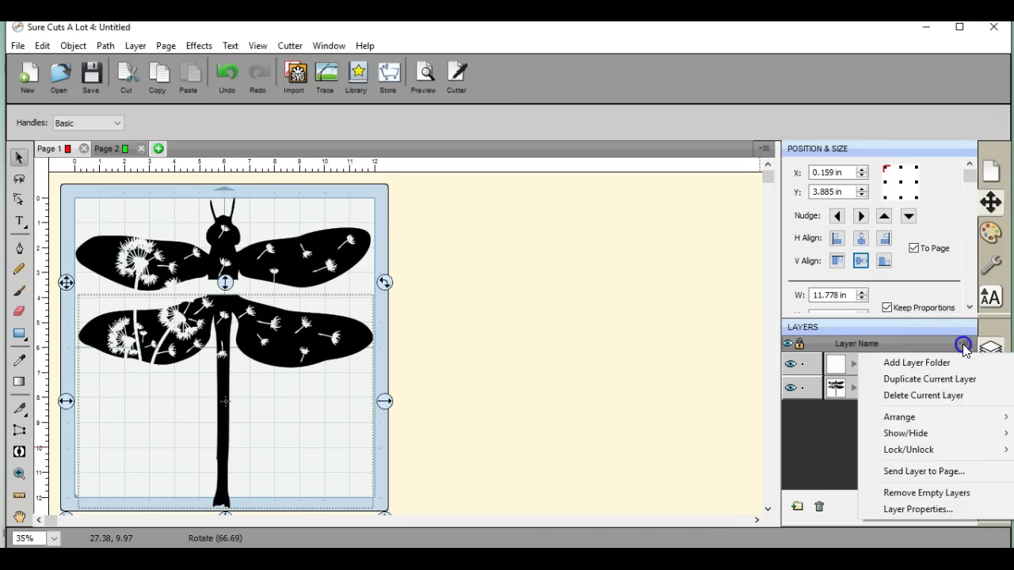
click(954, 472)
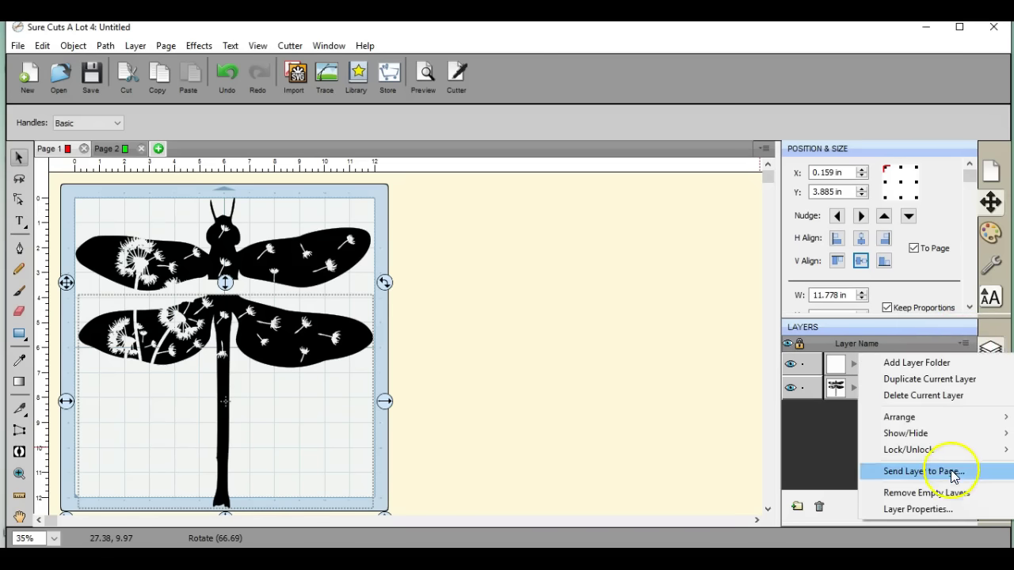
click(955, 472)
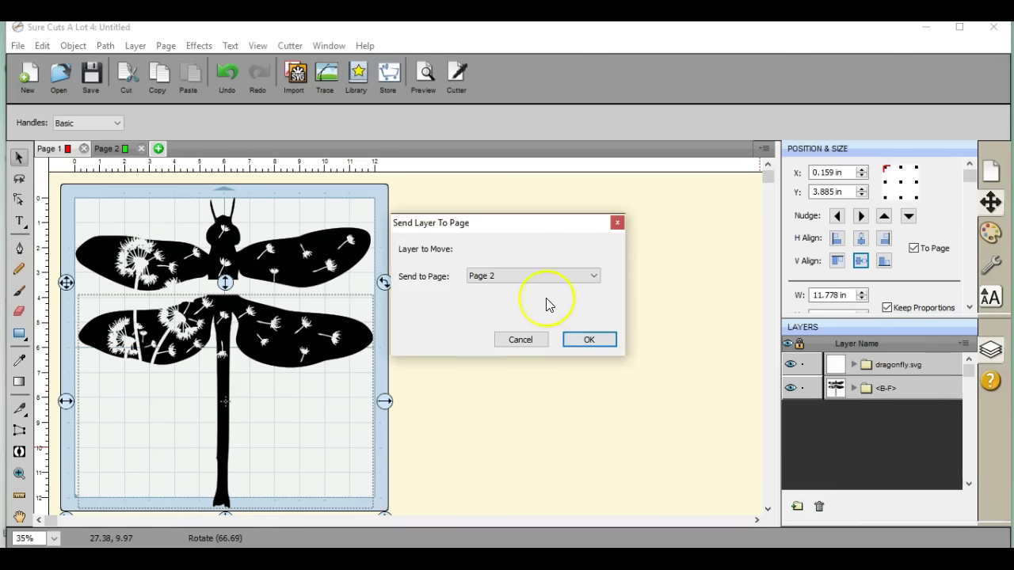
click(589, 343)
click(265, 224)
drag(217, 252, 225, 271)
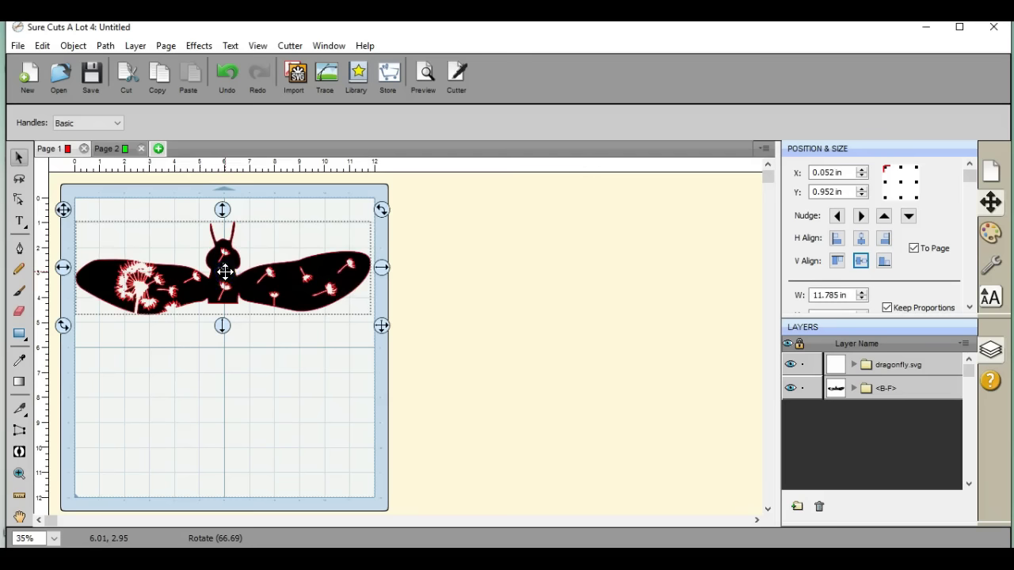
- Close the antivirus pop-up that covers the canvas
click(722, 188)
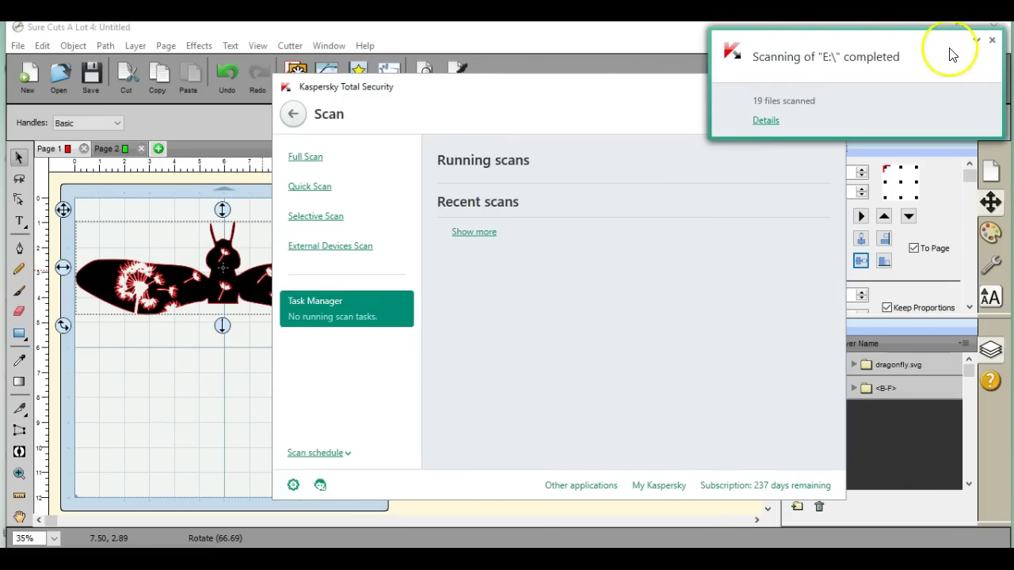
click(992, 46)
click(831, 85)
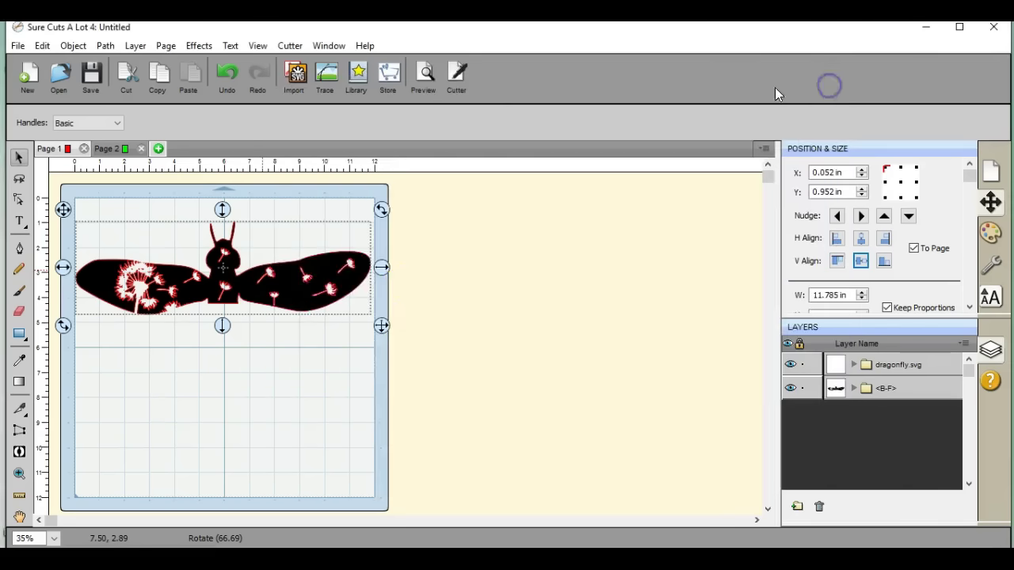
- Export Page 1 as an FCM file to the JENSTICK (E:) drive, selecting the file name to replace
click(17, 45)
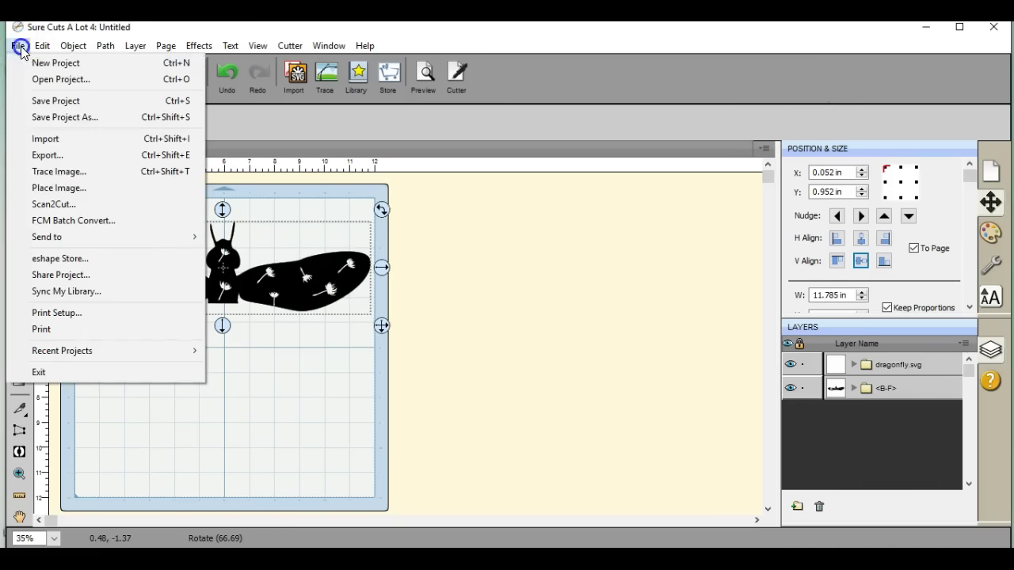
click(57, 157)
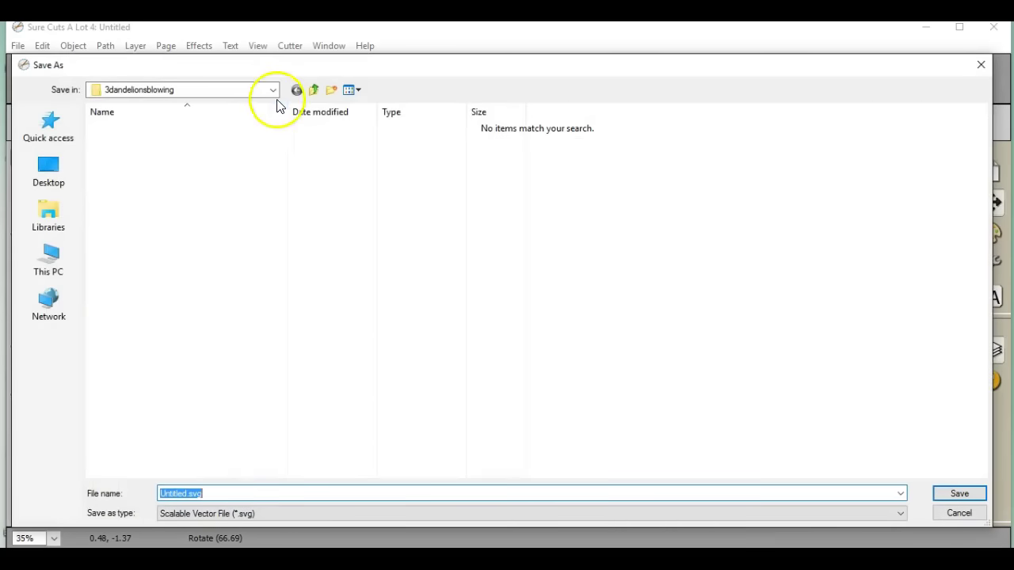
click(273, 92)
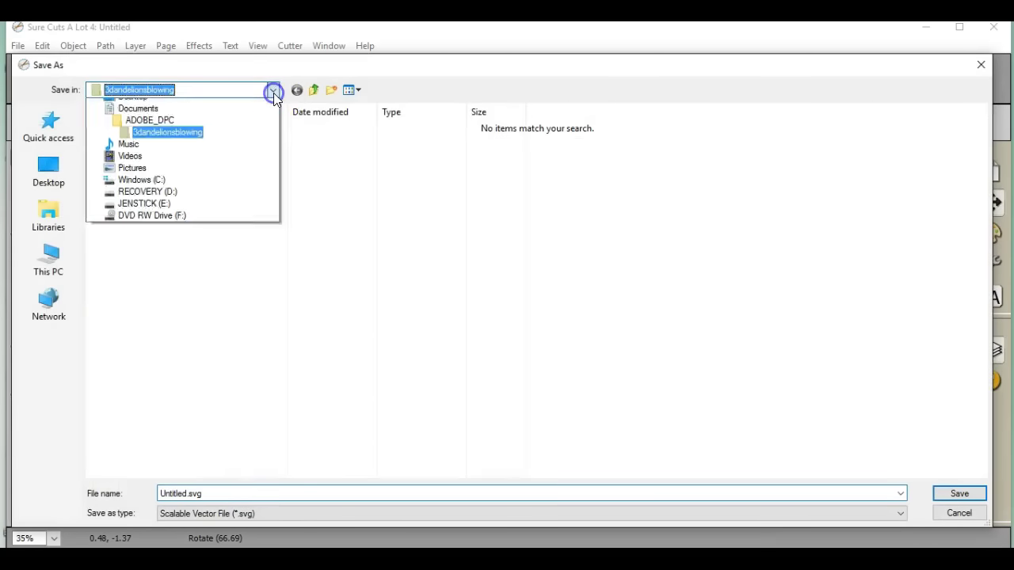
click(248, 194)
click(299, 516)
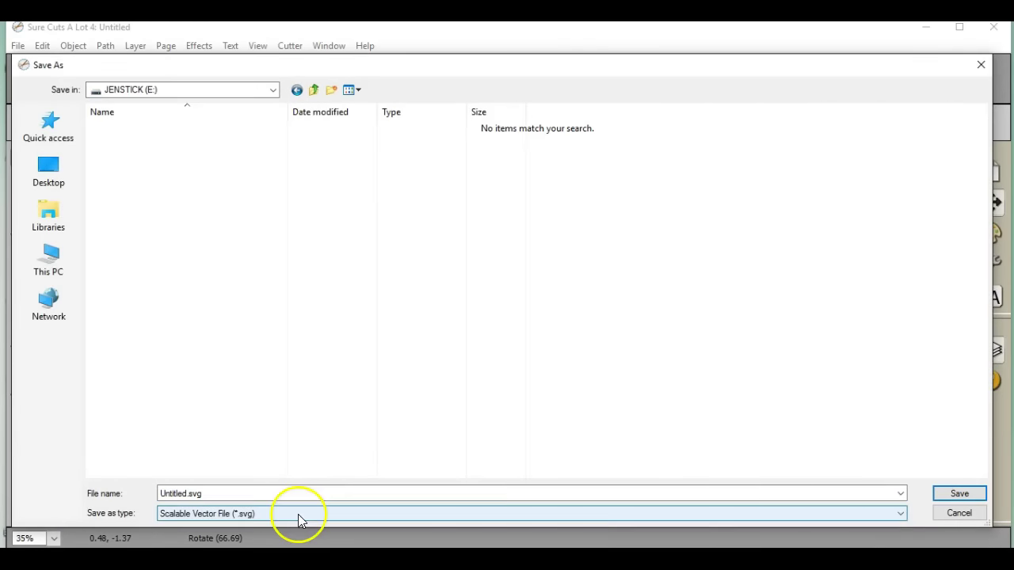
click(190, 564)
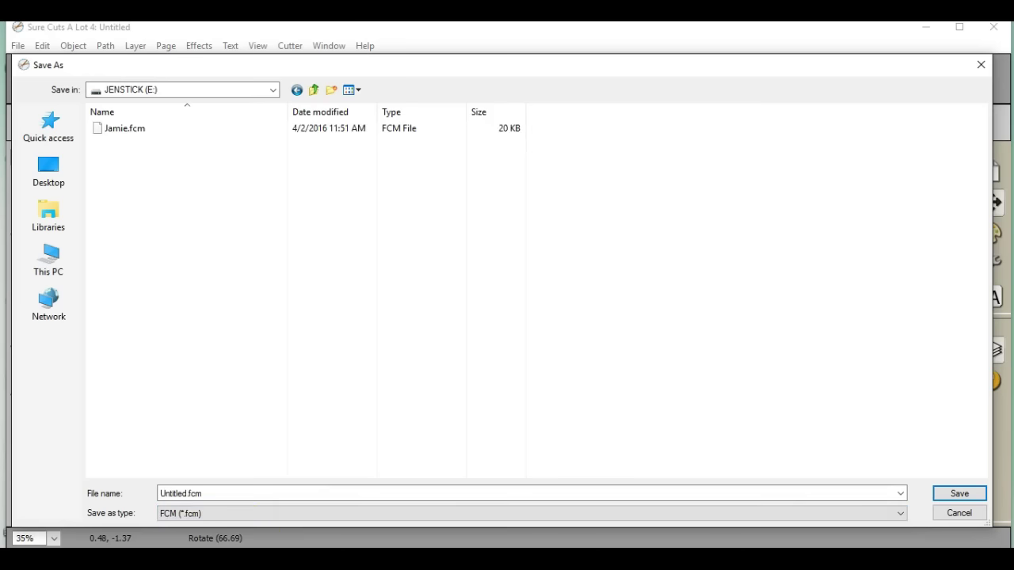
double_click(214, 494)
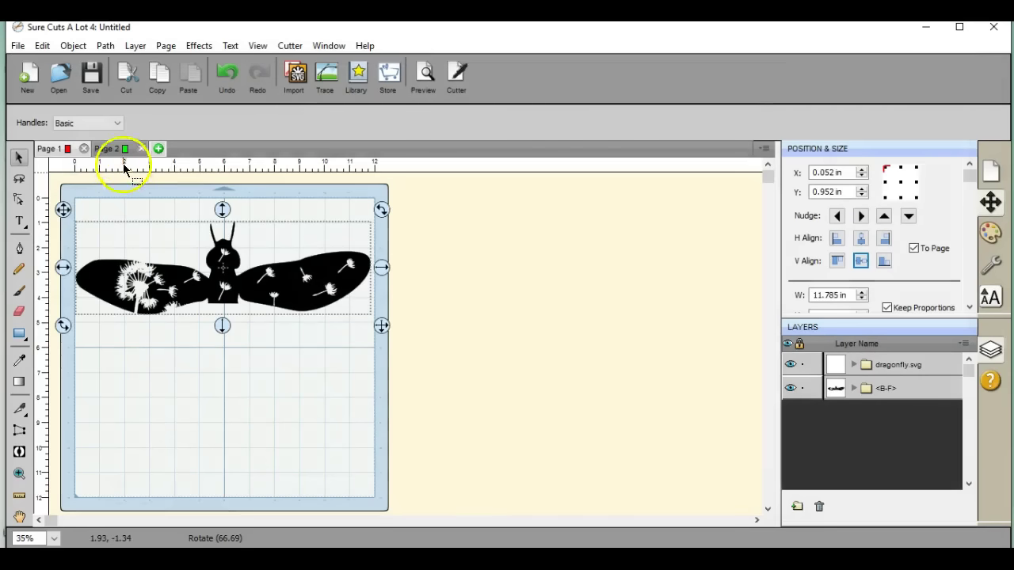
- On Page 2, move the lower dragonfly piece higher on the mat
click(119, 157)
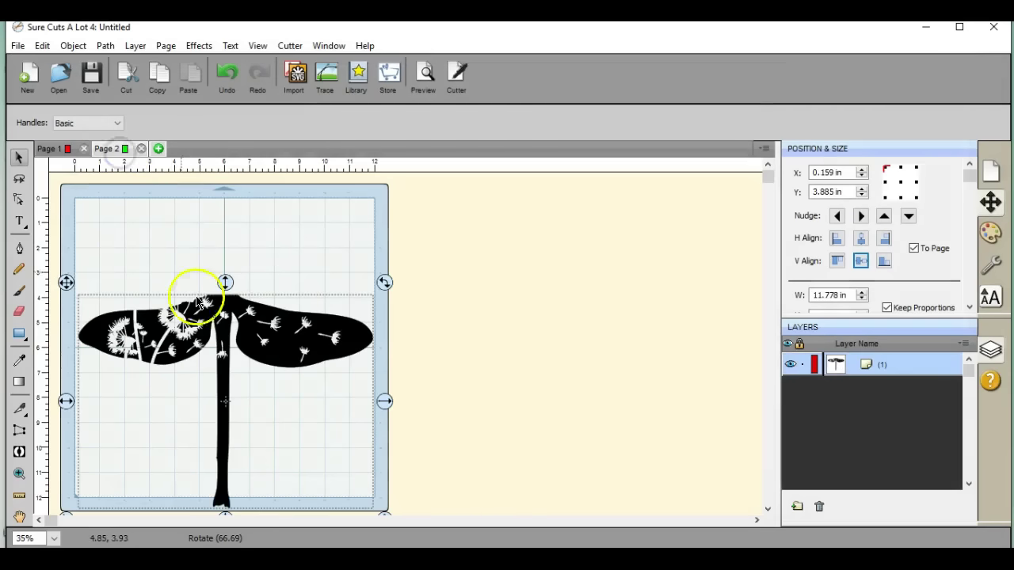
click(247, 393)
drag(239, 395, 238, 378)
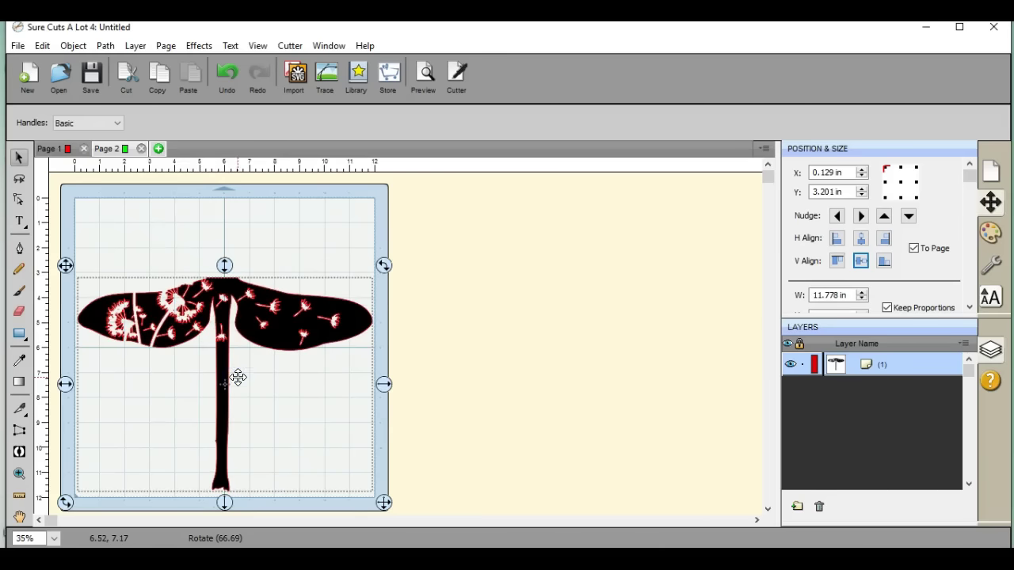
- Export the lower piece as the FCM file dragonflydandebot
click(18, 45)
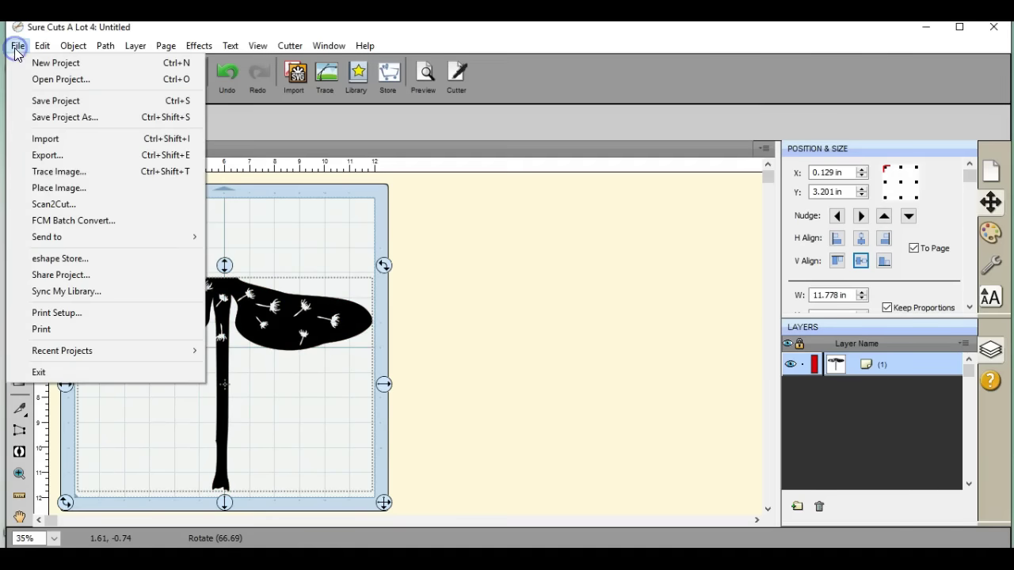
click(63, 154)
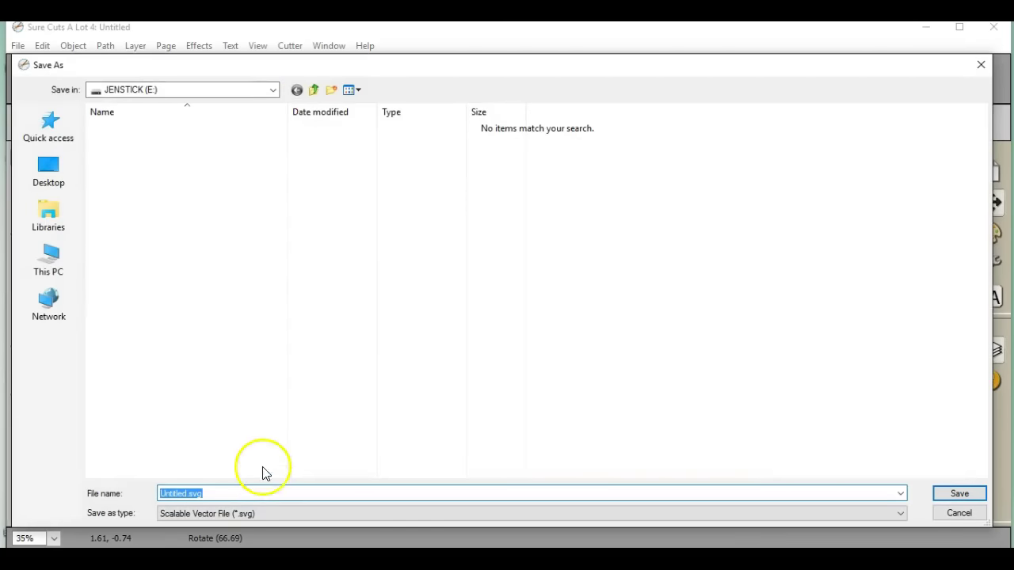
click(270, 515)
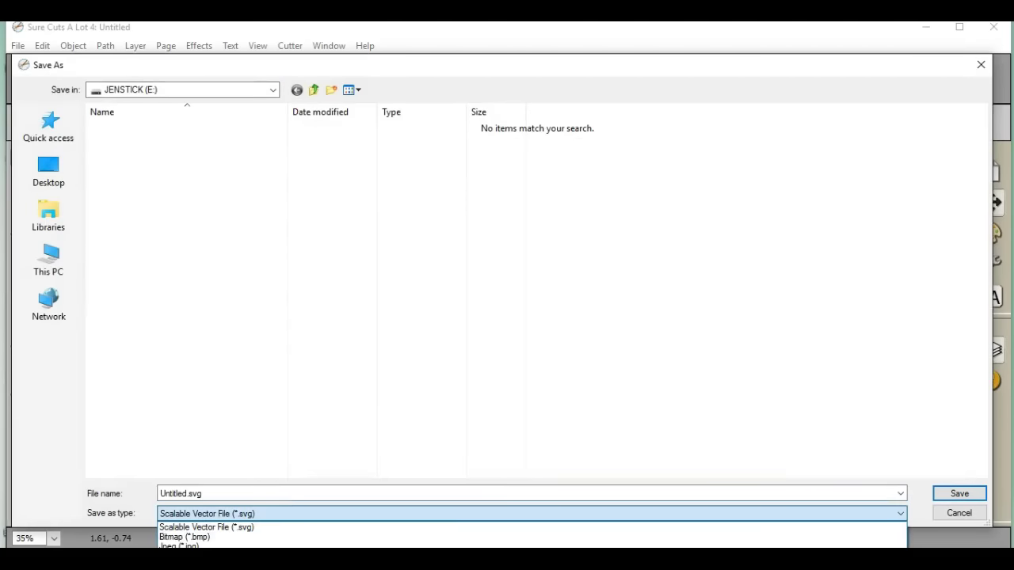
click(278, 543)
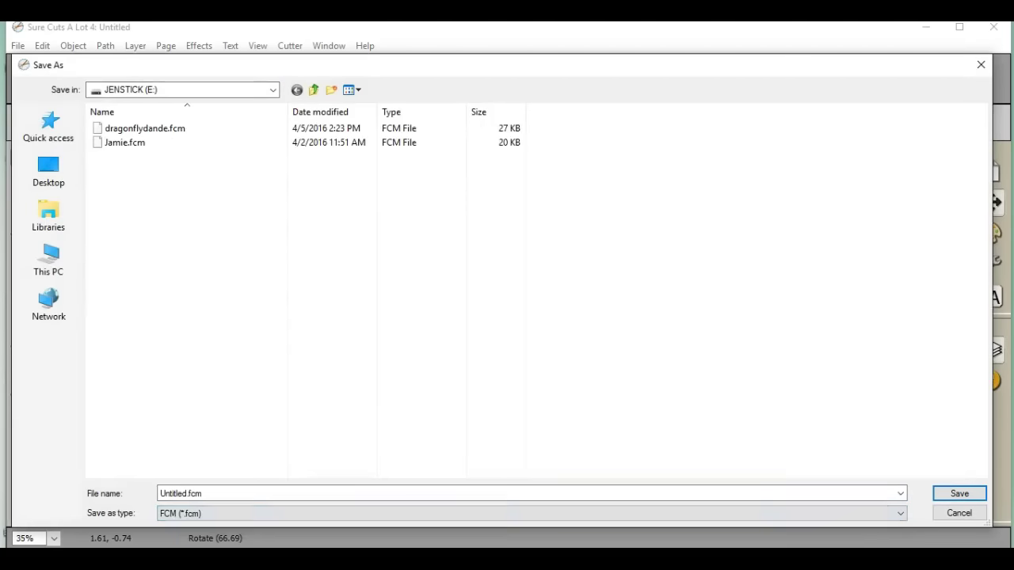
double_click(230, 492)
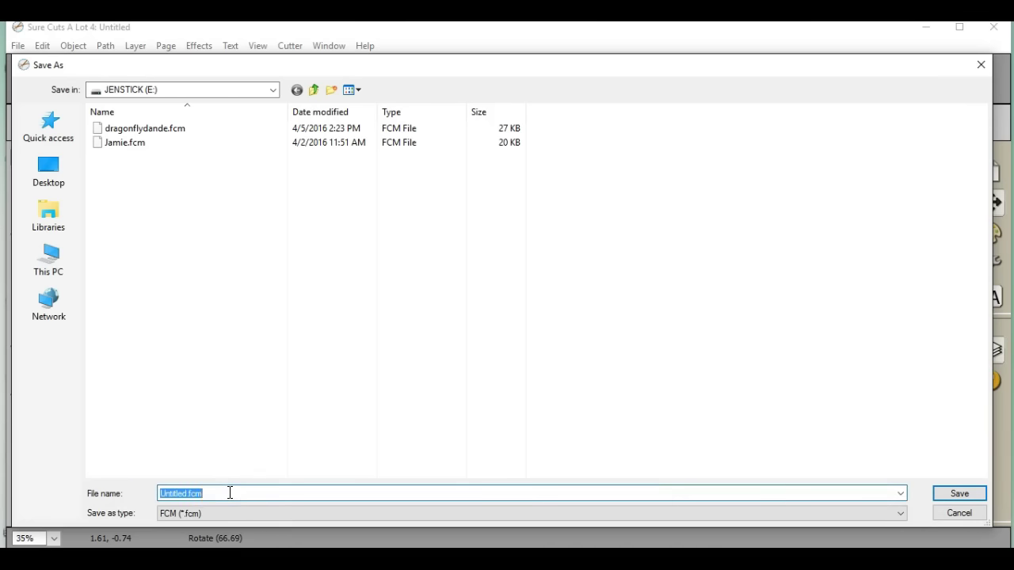
text(dragonflydand)
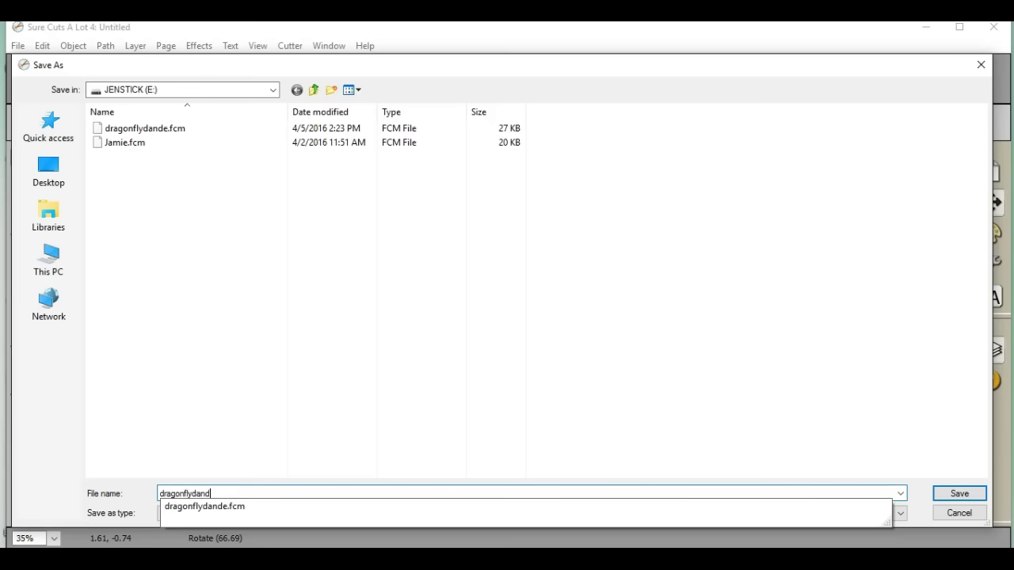
text(bottom)
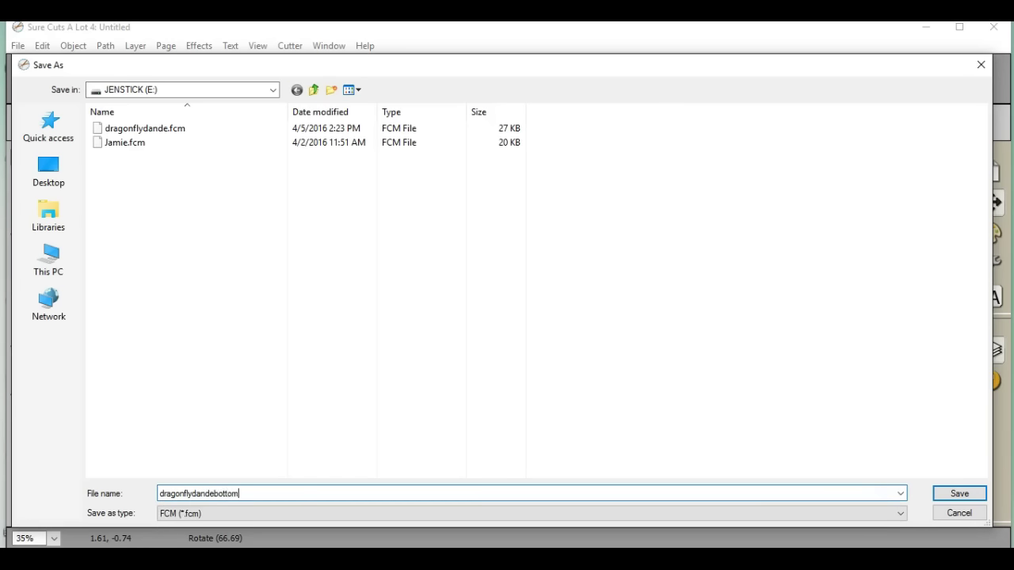
key(Return)
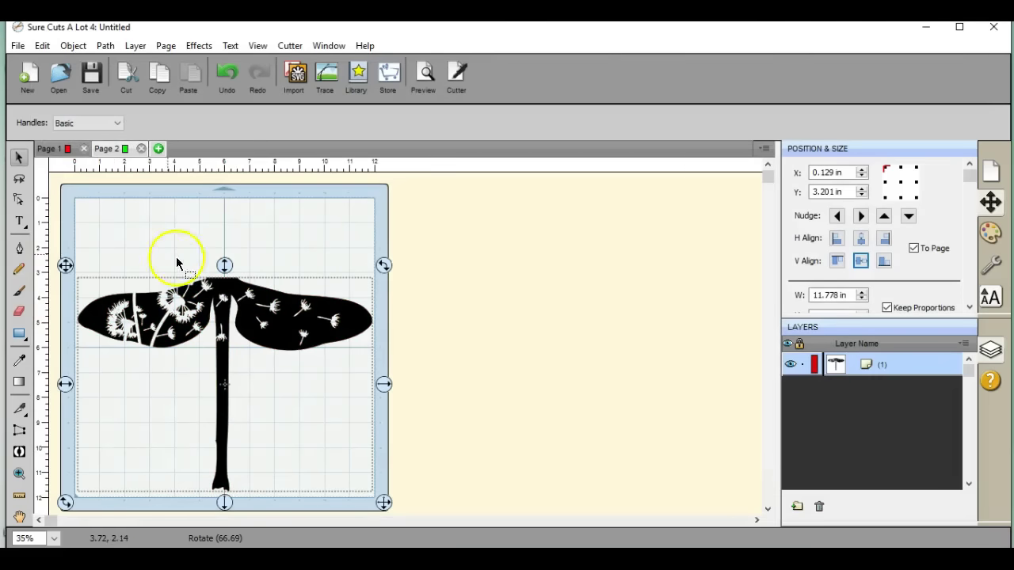
- Send the lower piece's layer from Page 2 to Page 1 and view Page 1
click(62, 149)
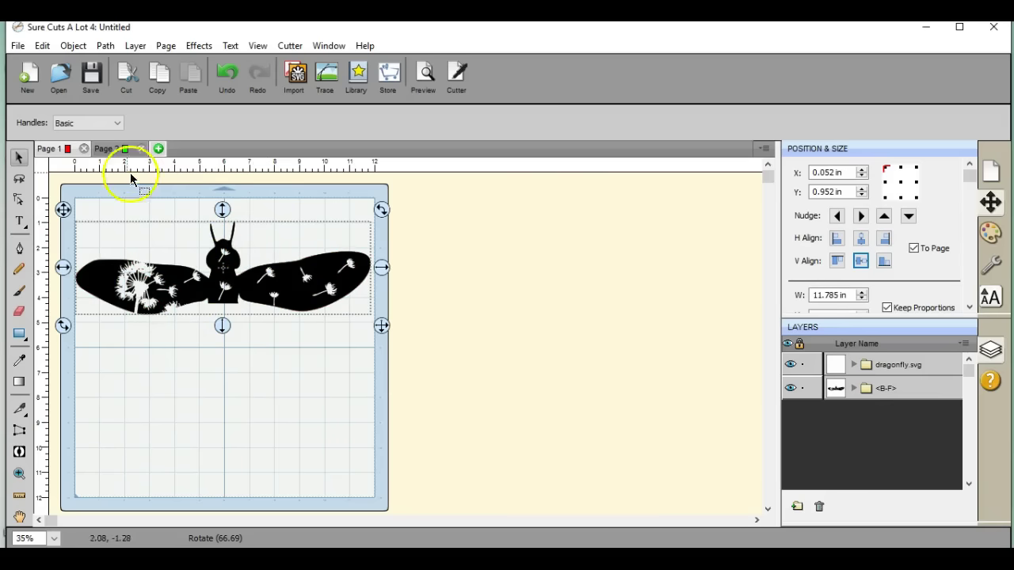
click(119, 152)
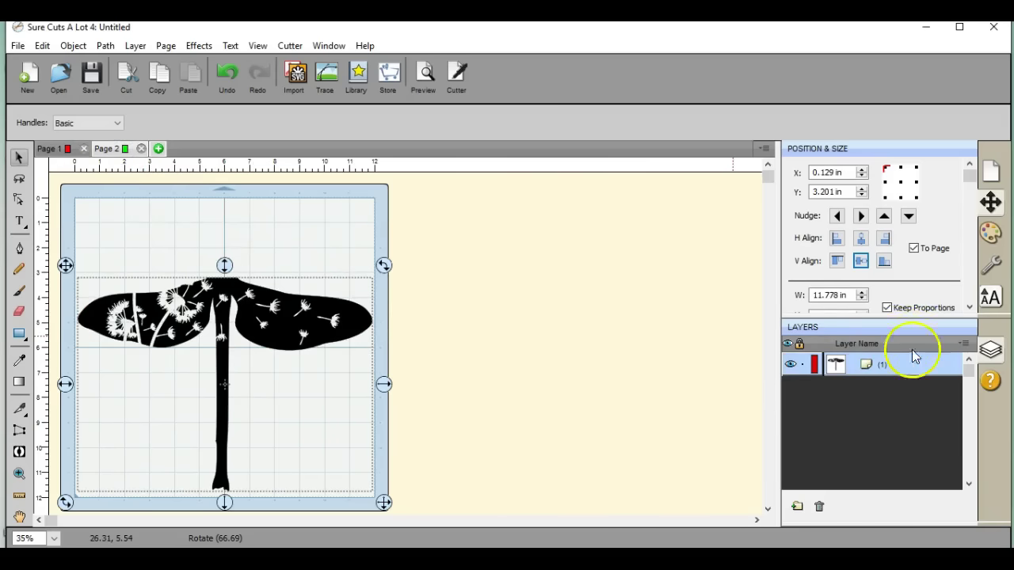
click(963, 344)
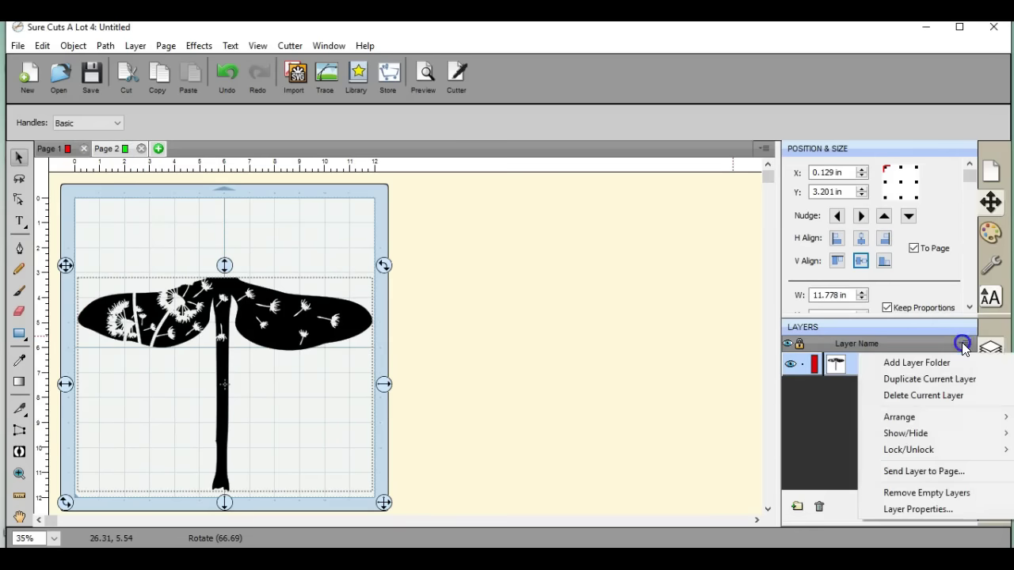
click(924, 471)
click(584, 336)
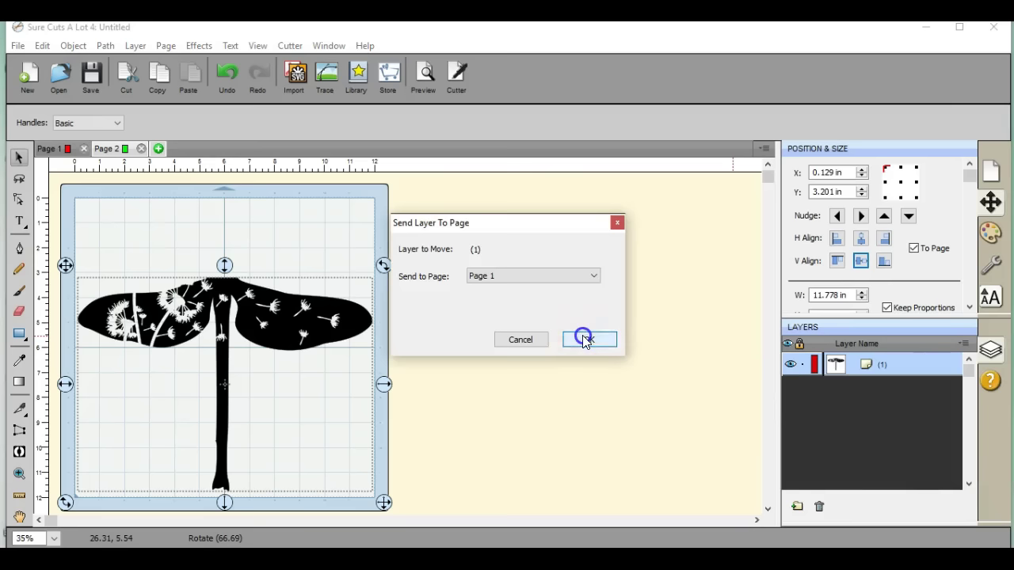
click(49, 148)
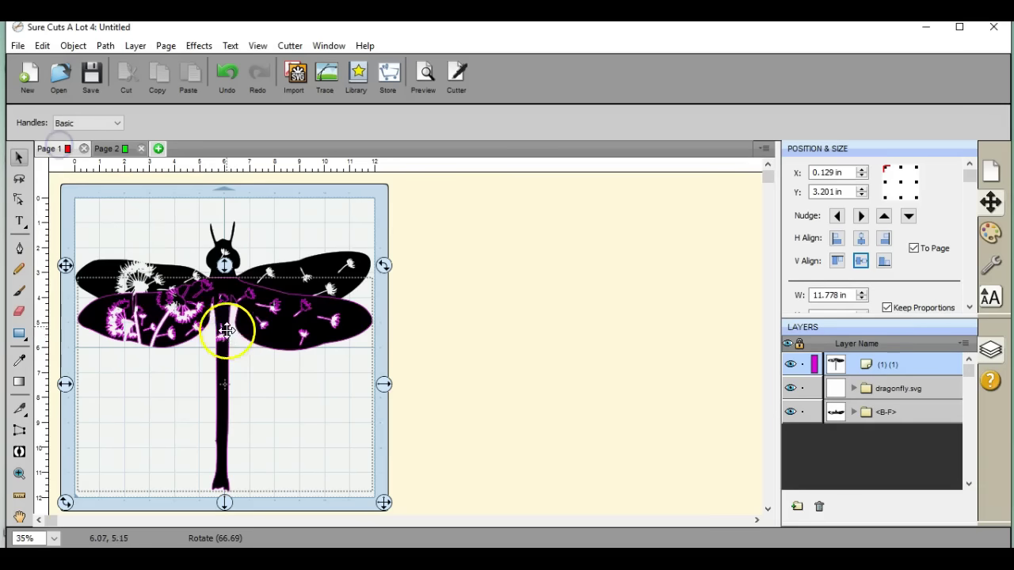
- Drag the upper piece up, then down into place over the lower wings
click(225, 258)
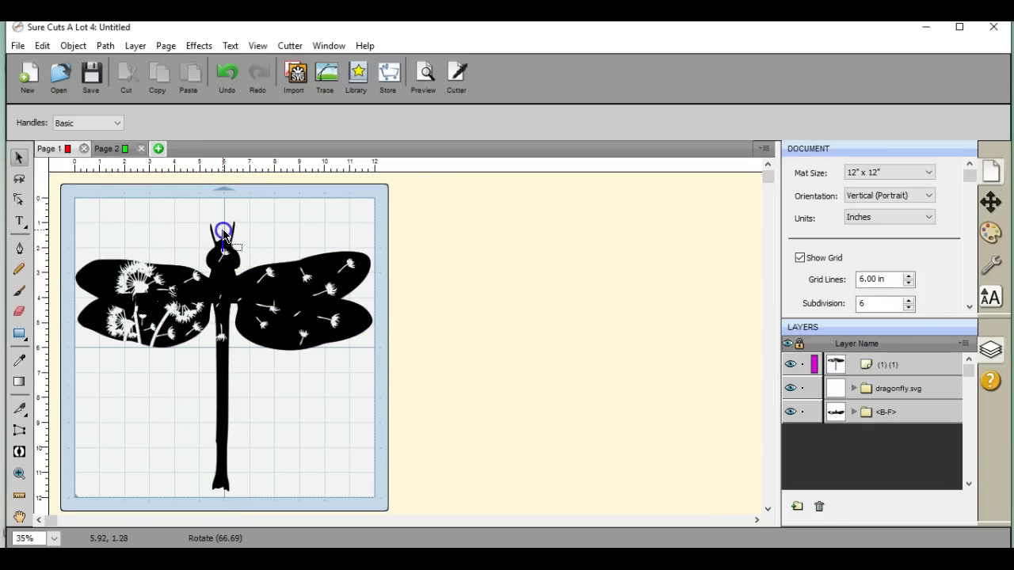
drag(228, 257, 227, 231)
drag(230, 267, 277, 333)
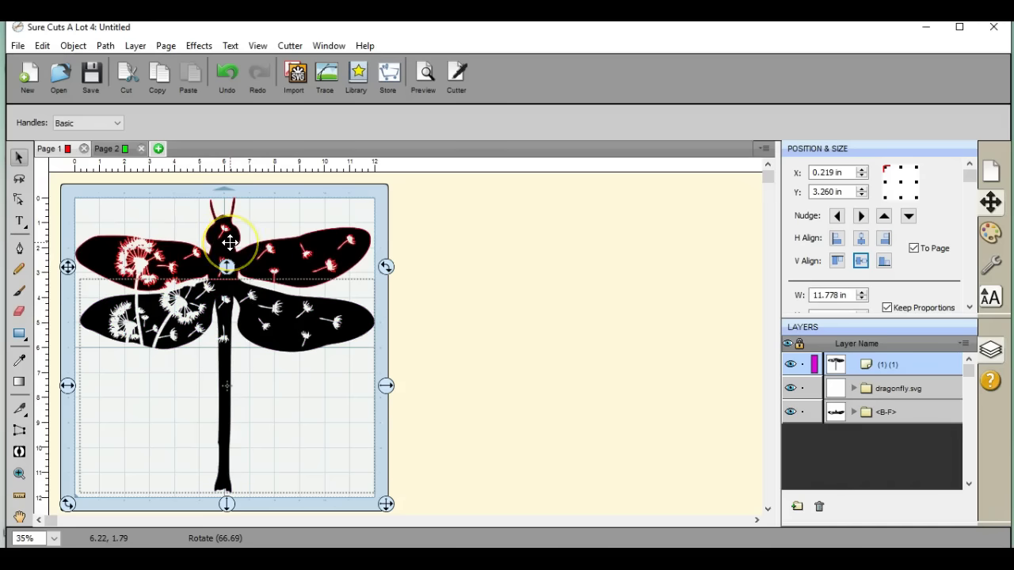
click(301, 351)
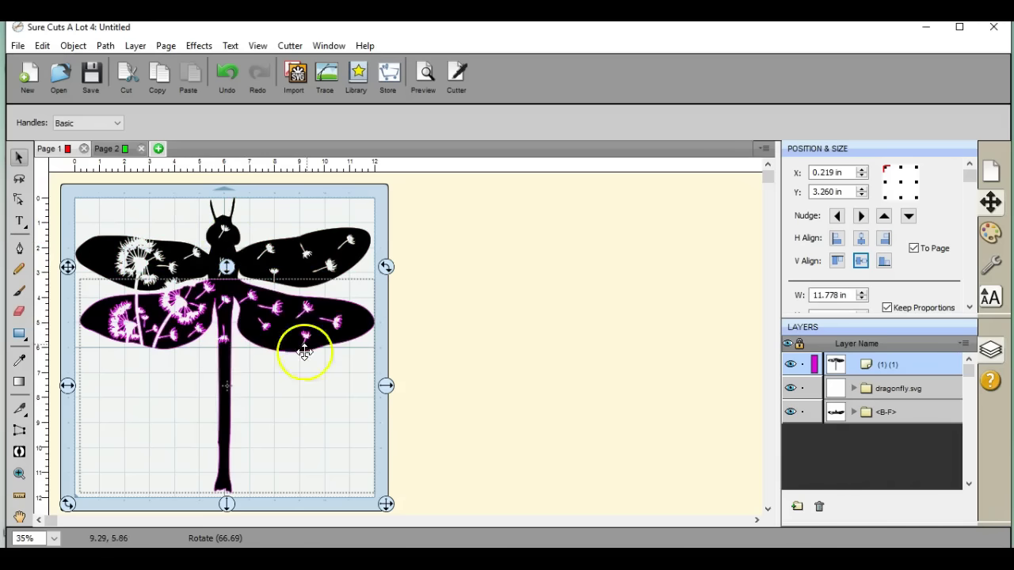
click(199, 236)
click(257, 344)
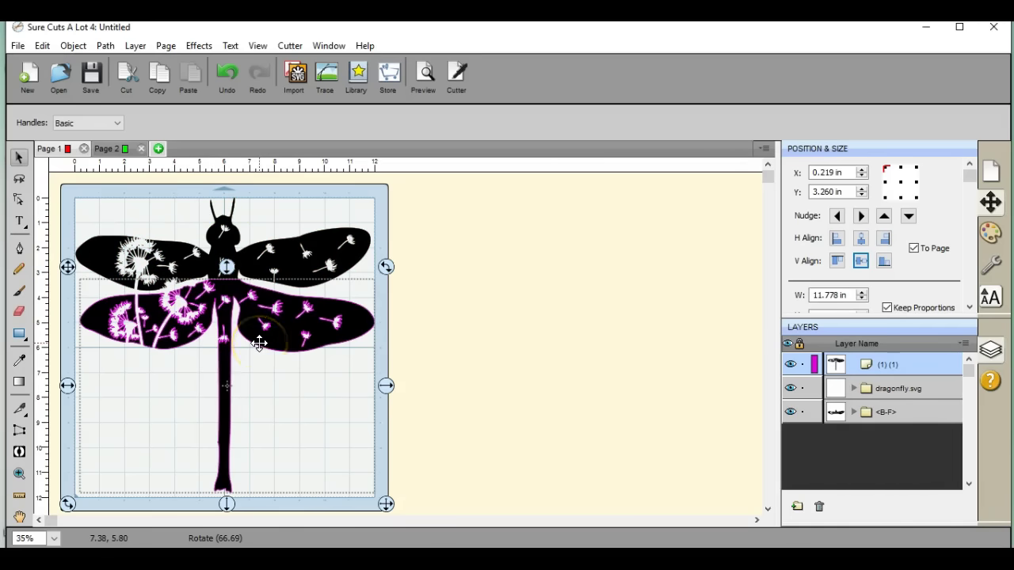
click(294, 260)
click(214, 344)
click(256, 329)
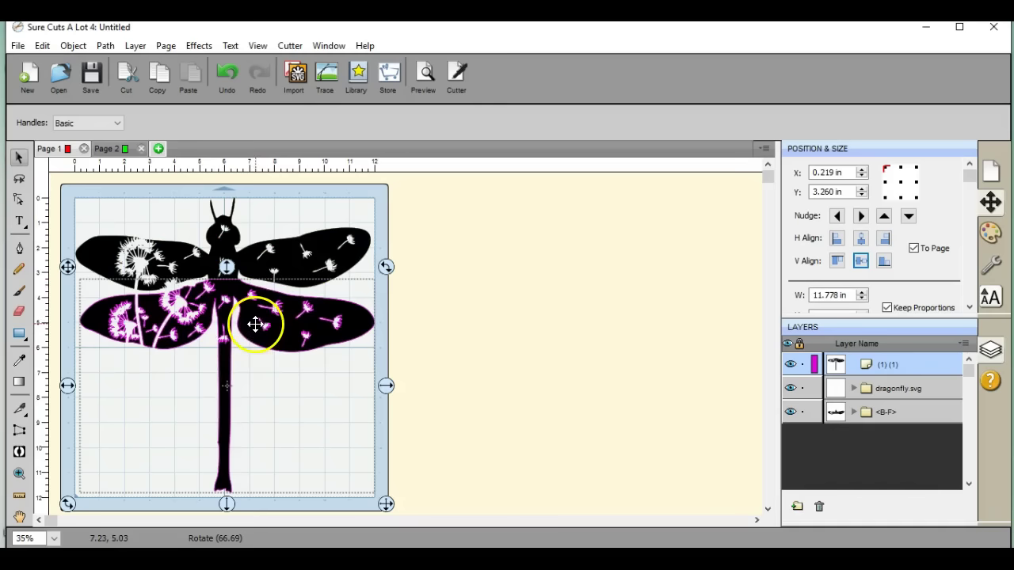
click(219, 248)
click(175, 267)
click(258, 286)
click(235, 230)
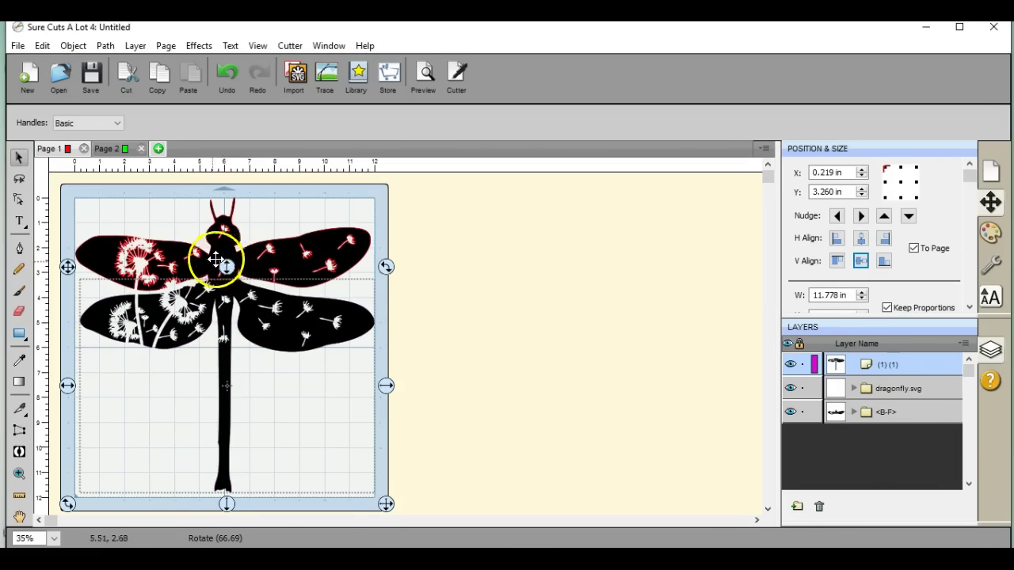
click(257, 309)
click(171, 296)
click(197, 330)
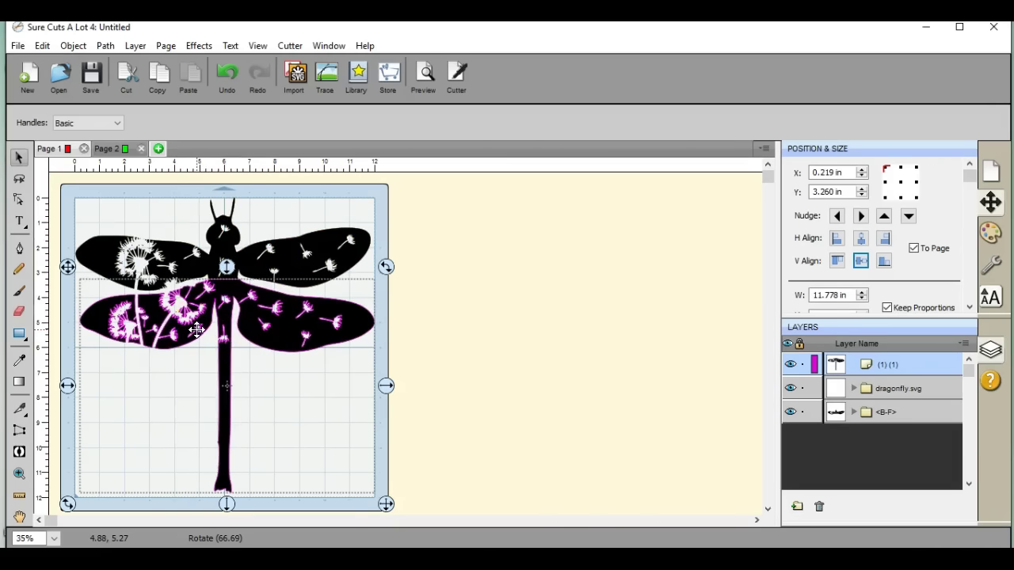
drag(185, 452, 190, 506)
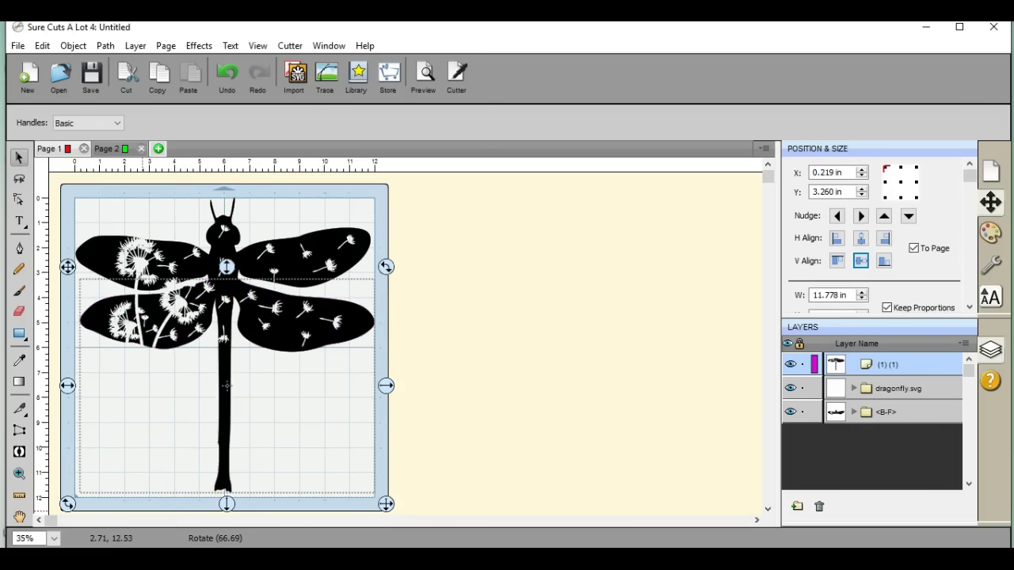